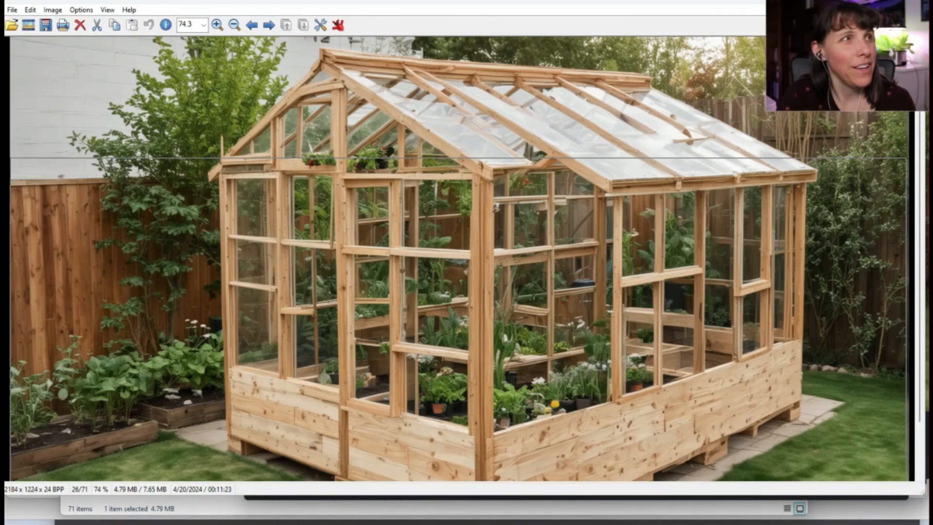
# - Crop the greenhouse photo to the current selection, save it as Greenhouse-DIY-Cheap-Material in JPG format, and close the image windows
pyautogui.click(30, 10)
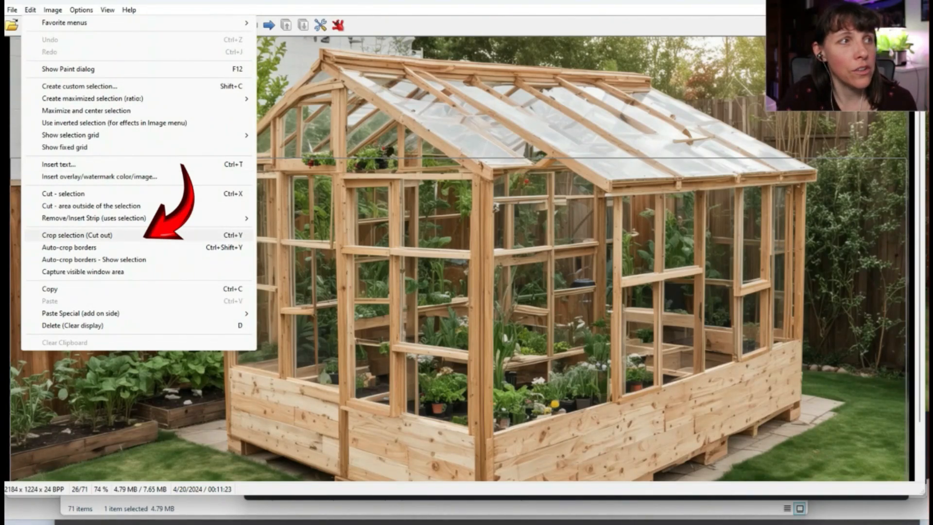
pyautogui.click(77, 235)
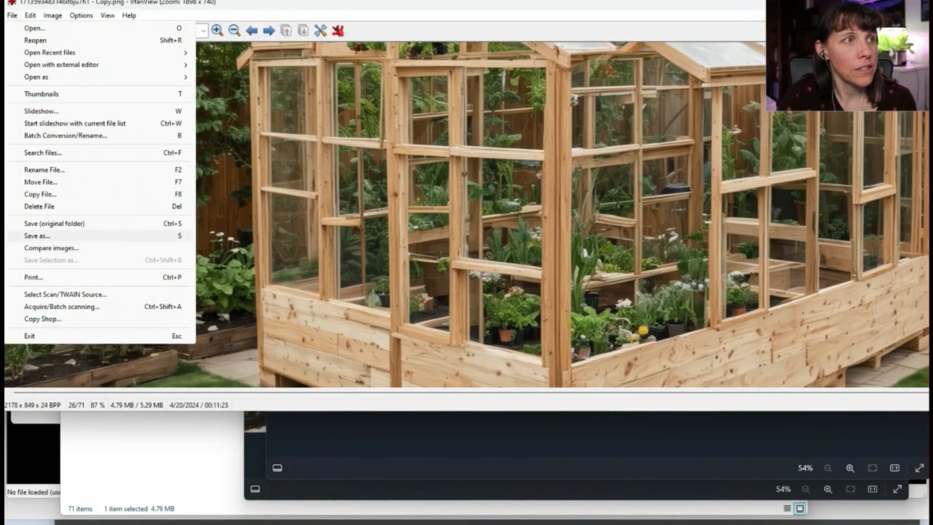
pyautogui.click(43, 236)
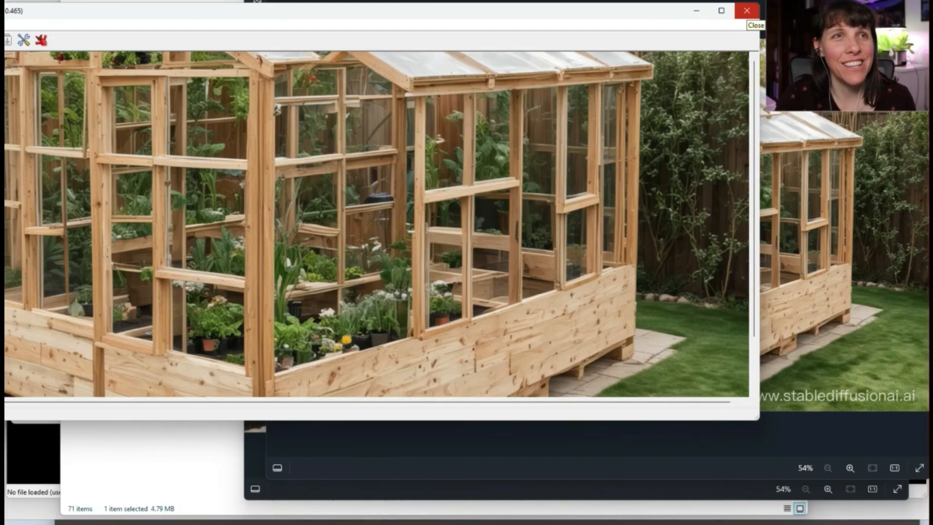
pyautogui.click(746, 10)
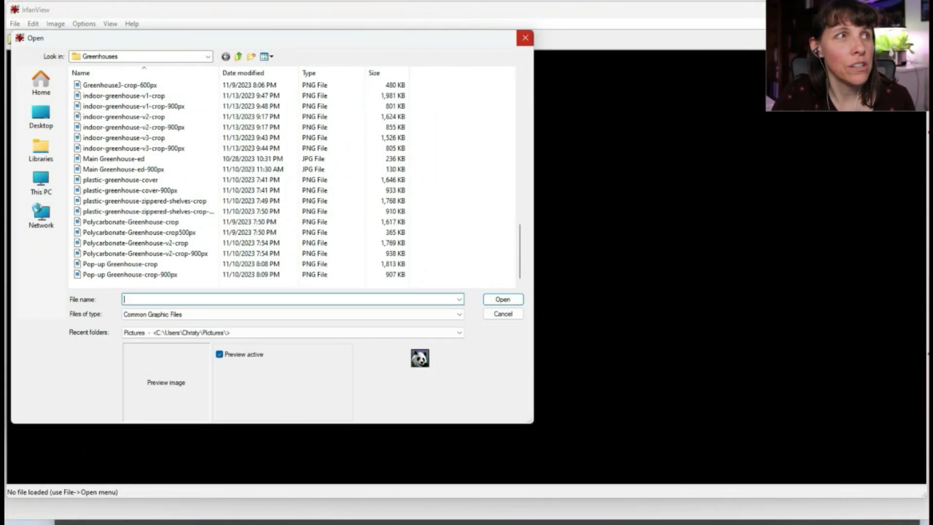
pyautogui.click(525, 38)
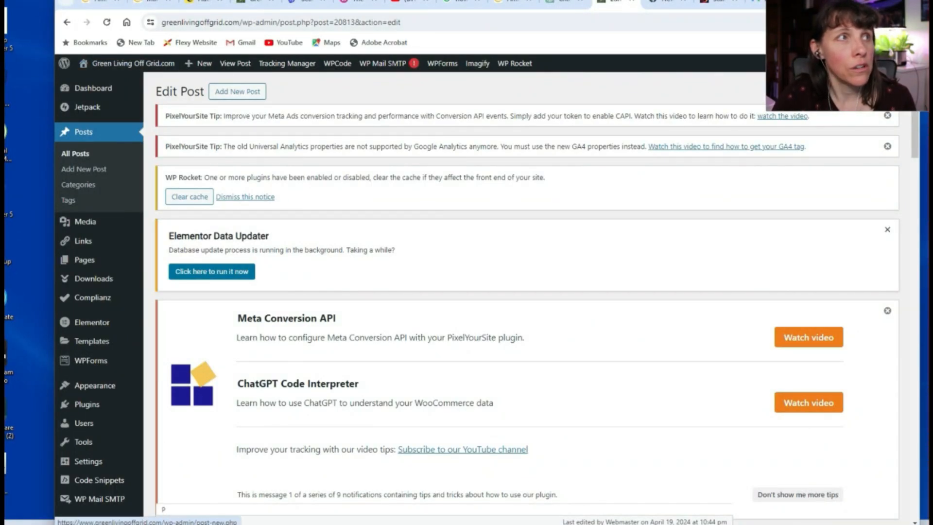
# - Switch to the WordPress post editor and review the greenhouse post's sections, from Wood Pallet Greenhouse through the hoop house and closing ideas
pyautogui.scroll(-6, 525, 292)
pyautogui.scroll(-9, 525, 291)
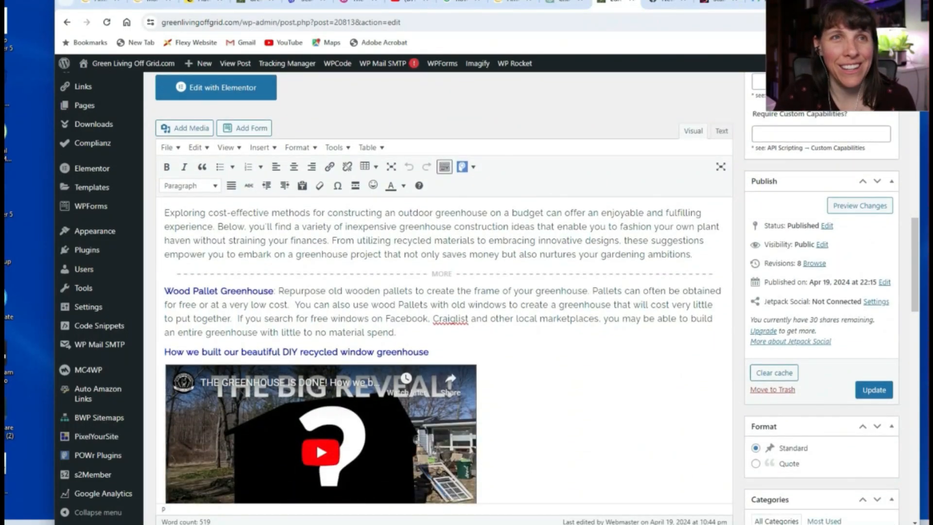
pyautogui.scroll(-1, 321, 340)
pyautogui.scroll(-1, 320, 340)
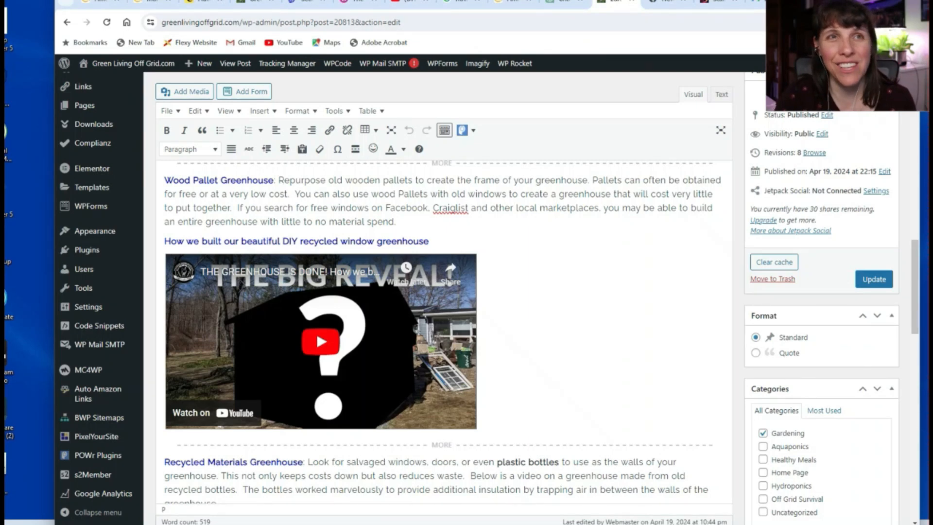
pyautogui.scroll(-2, 321, 340)
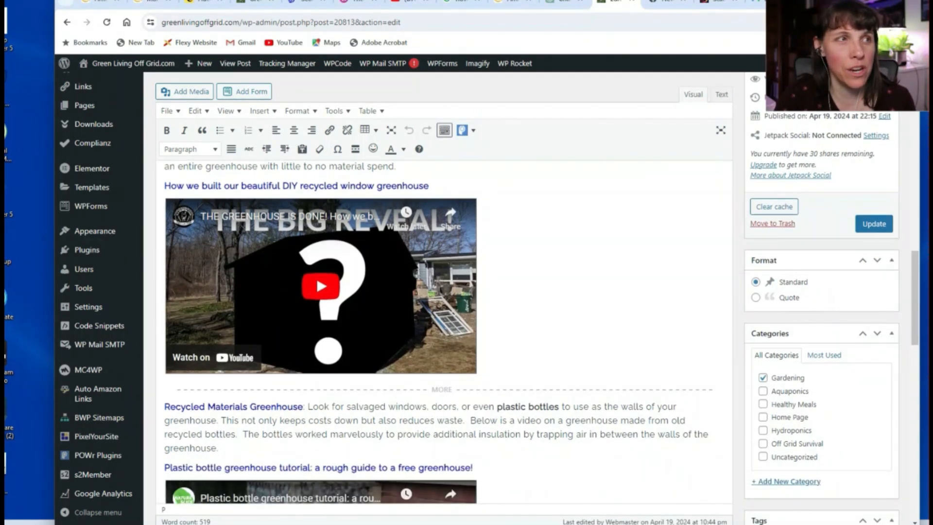
pyautogui.scroll(-5, 321, 340)
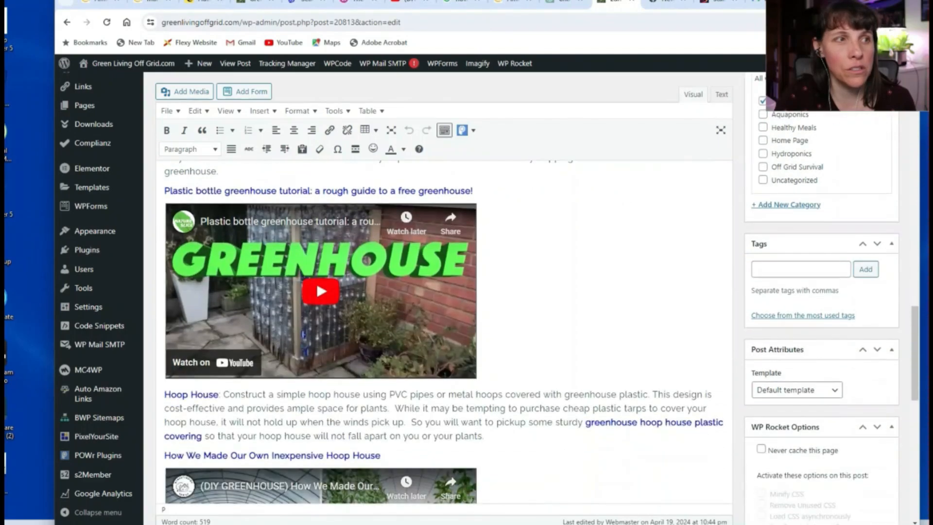
pyautogui.scroll(-3, 320, 340)
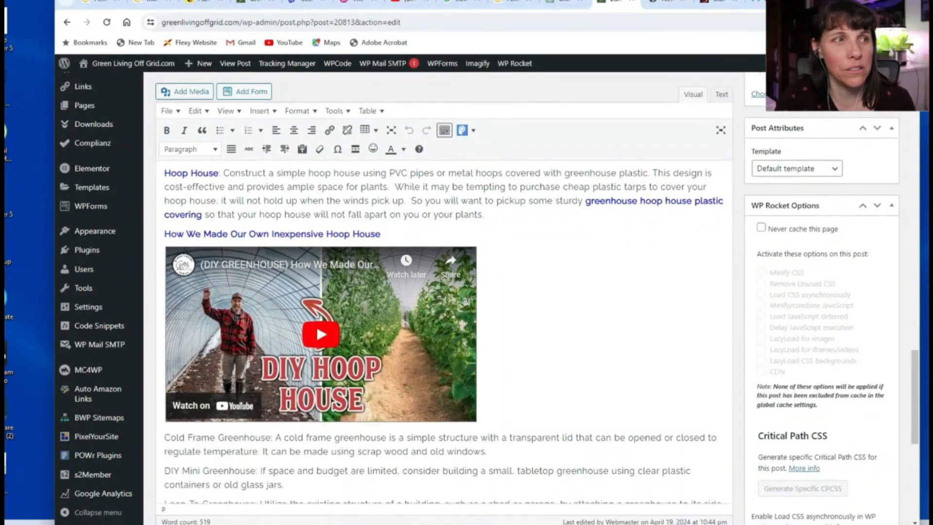
pyautogui.scroll(6, 321, 340)
pyautogui.scroll(2, 307, 284)
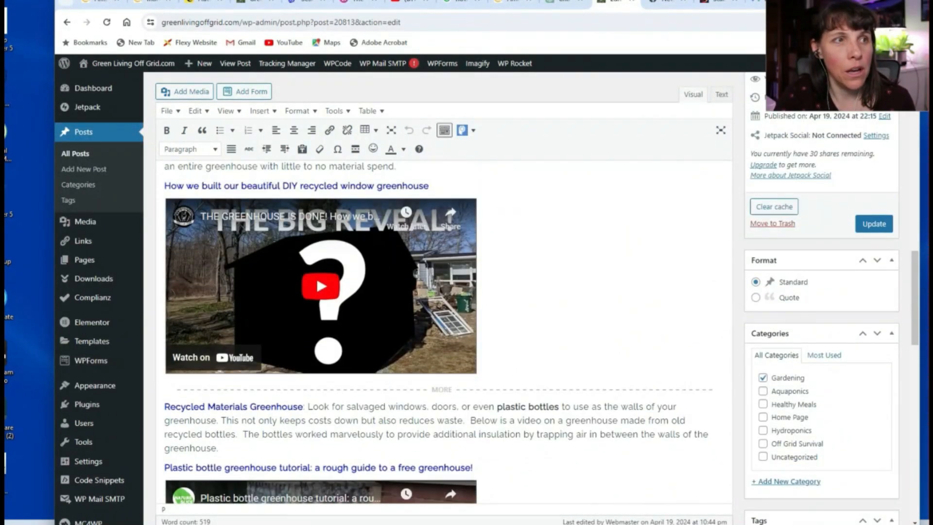
pyautogui.scroll(-1, 306, 284)
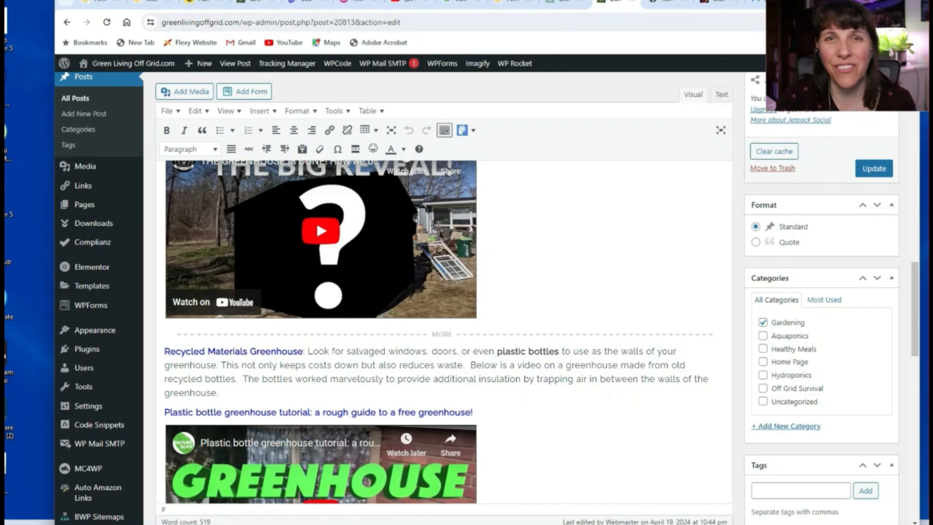
pyautogui.scroll(-5, 438, 340)
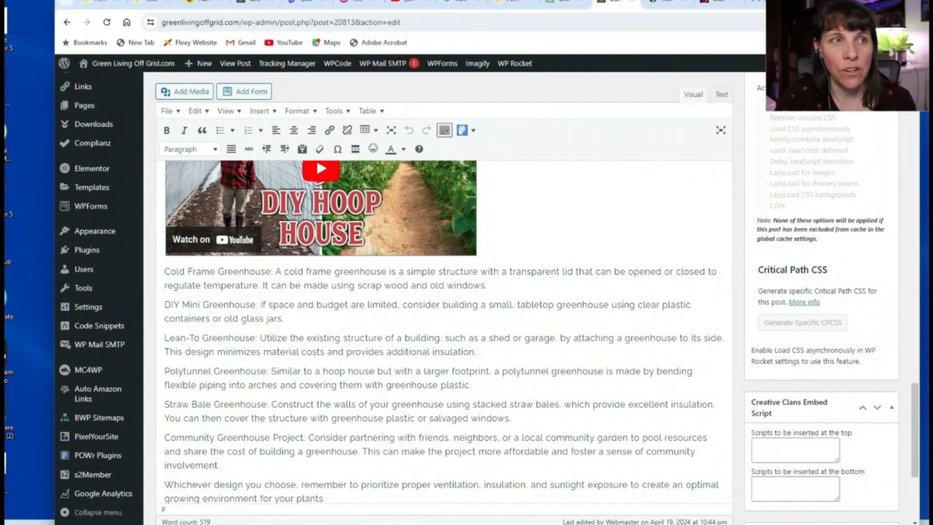
pyautogui.scroll(-1, 438, 336)
pyautogui.scroll(3, 437, 335)
pyautogui.scroll(3, 437, 335)
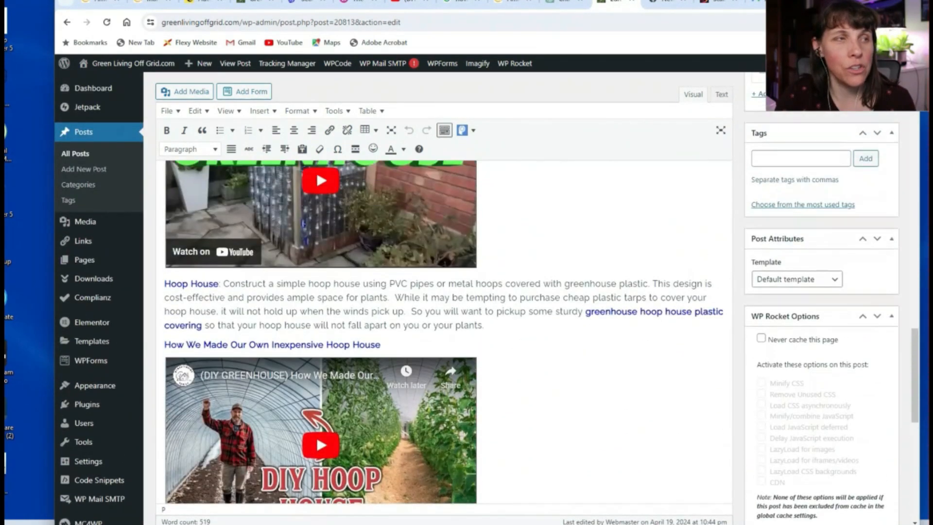
# - Check the links on "greenhouse hoop house plastic covering" and "Hoop House", and look over the surrounding videos and remaining greenhouse ideas
pyautogui.click(616, 312)
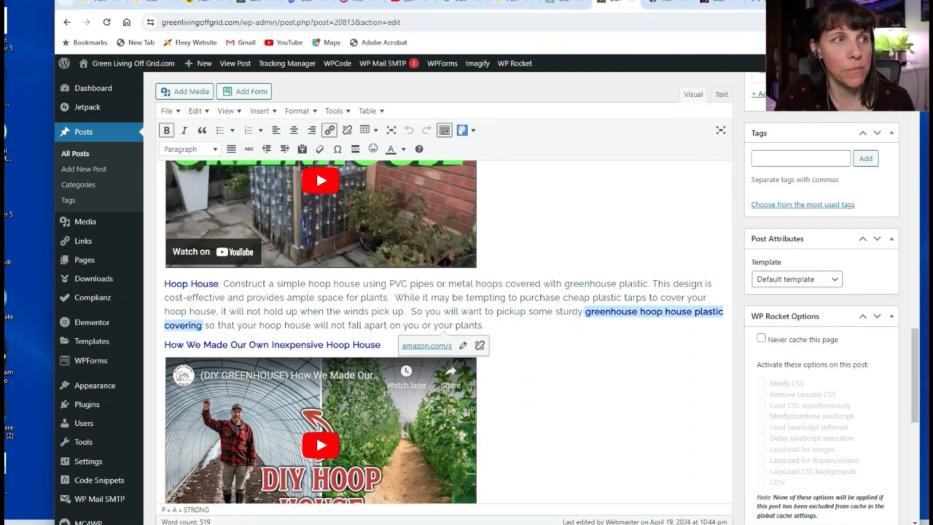
pyautogui.click(196, 284)
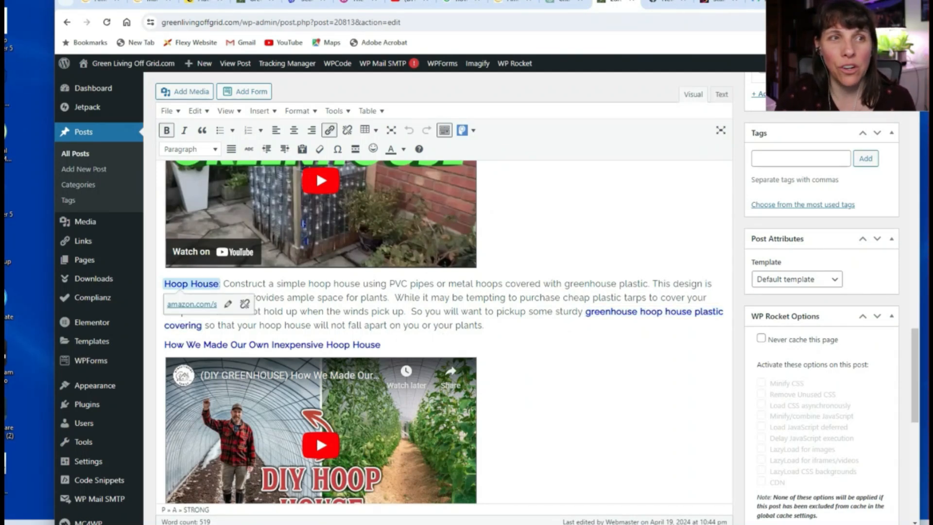
pyautogui.scroll(5, 437, 292)
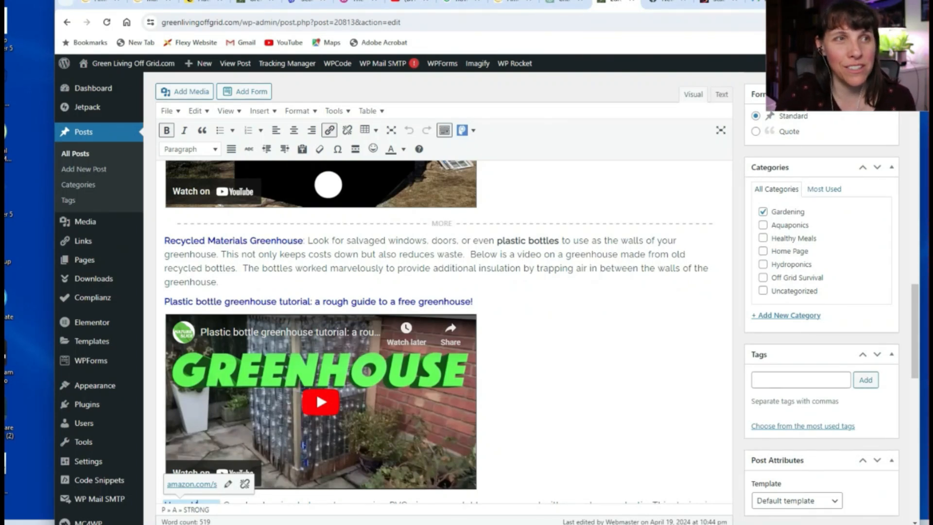
pyautogui.scroll(4, 437, 292)
pyautogui.scroll(-10, 437, 291)
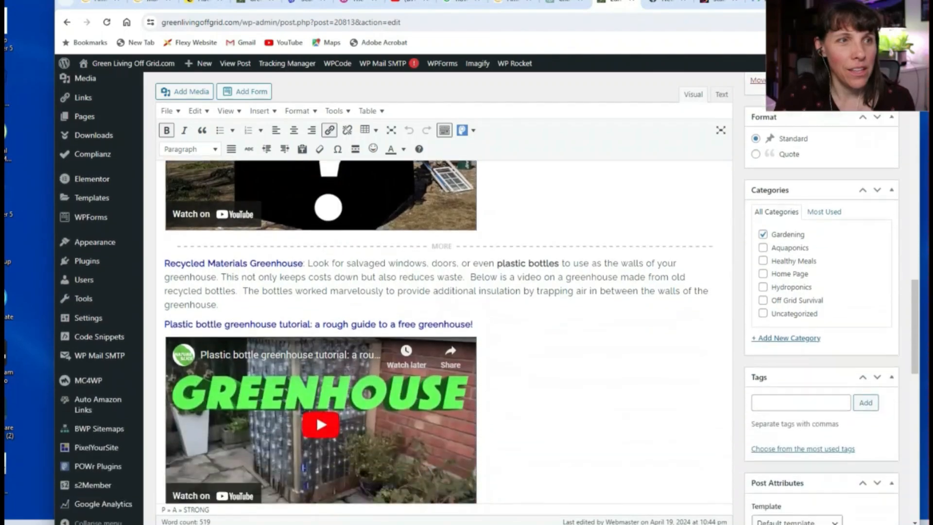
pyautogui.scroll(-1, 438, 291)
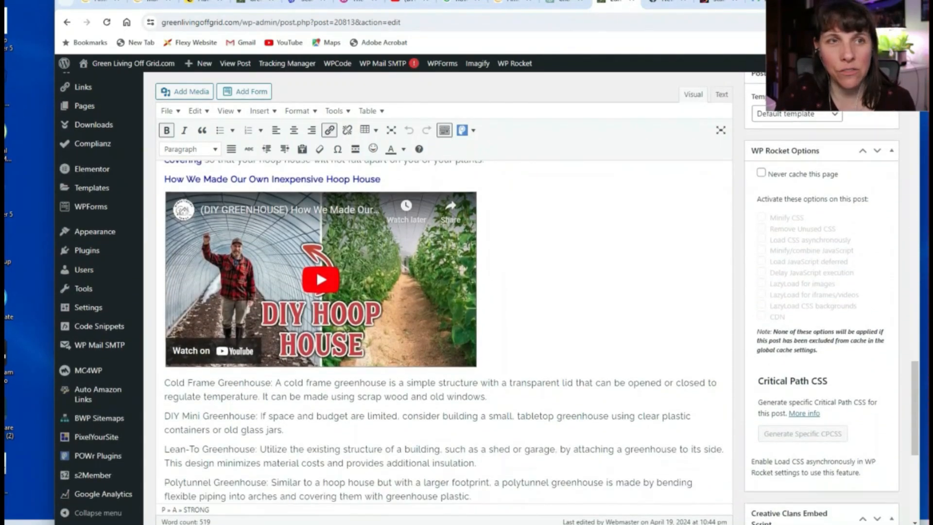
pyautogui.scroll(4, 437, 291)
pyautogui.scroll(-7, 437, 292)
pyautogui.scroll(-2, 437, 292)
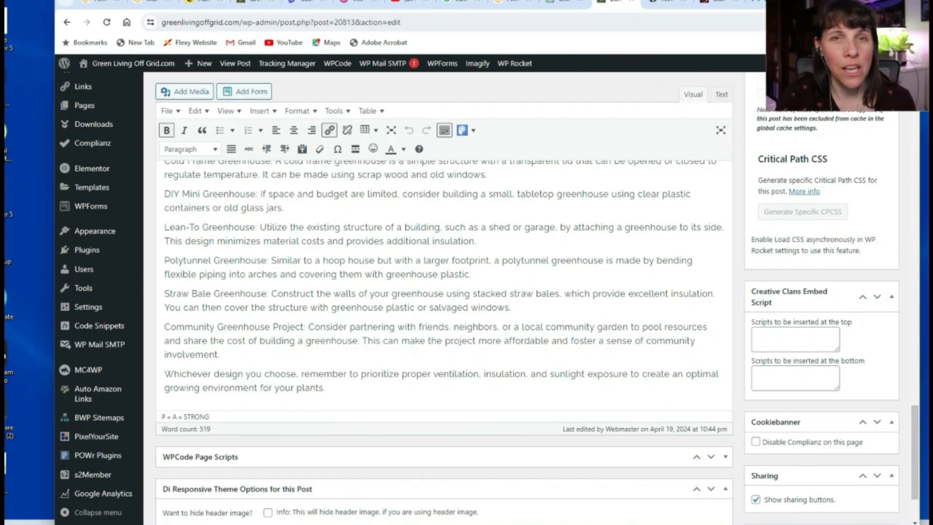
# - Upload Greenhouse-DIY-Cheap-Material from the file server's Ministry Personal > FINAL PHOTOS > Green Living Off Grid folder for use as the post's featured image
pyautogui.scroll(-2, 437, 291)
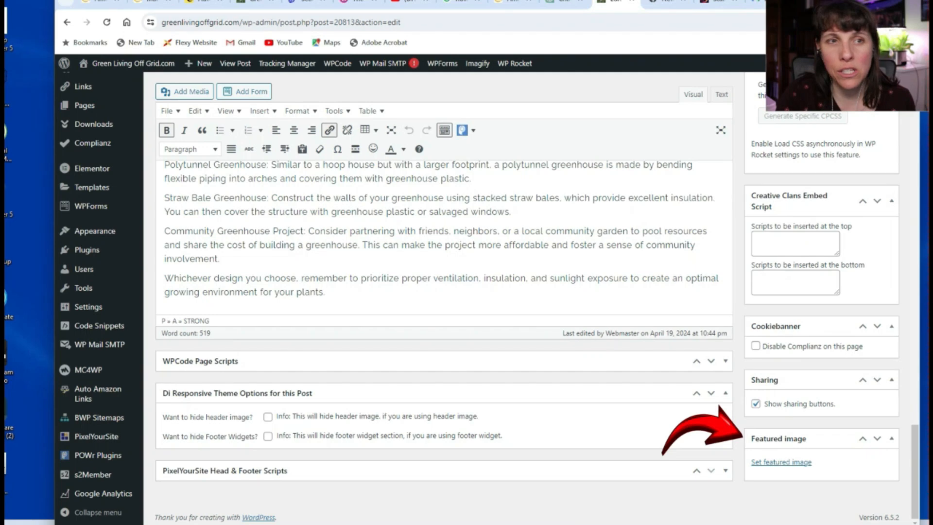
pyautogui.click(781, 462)
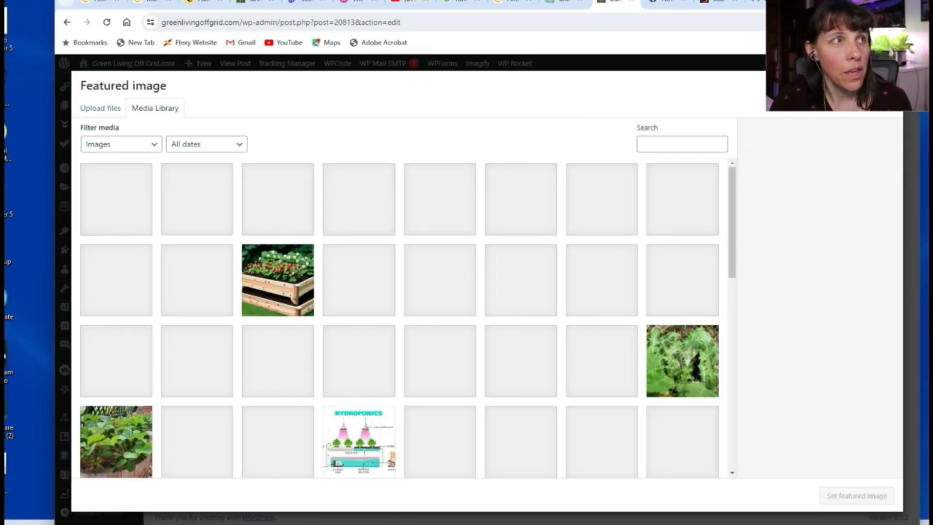
pyautogui.click(100, 108)
pyautogui.click(487, 286)
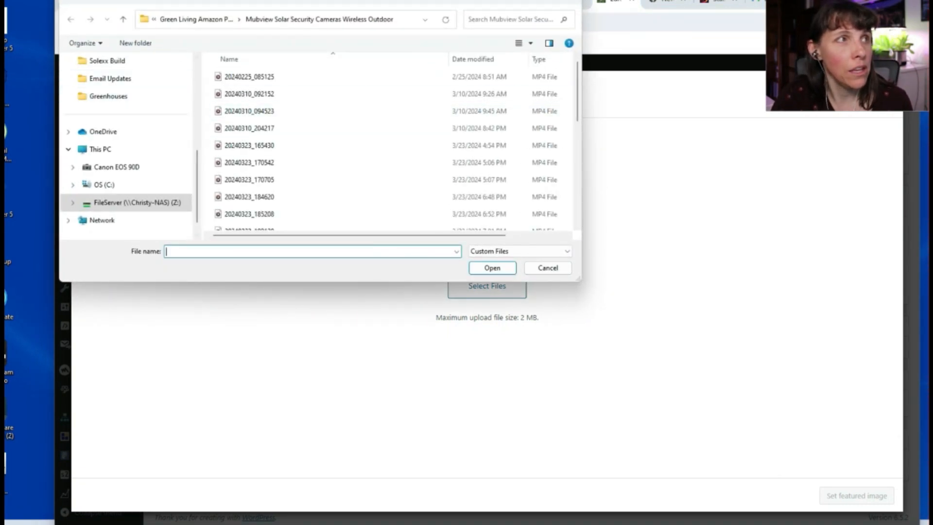
pyautogui.click(137, 202)
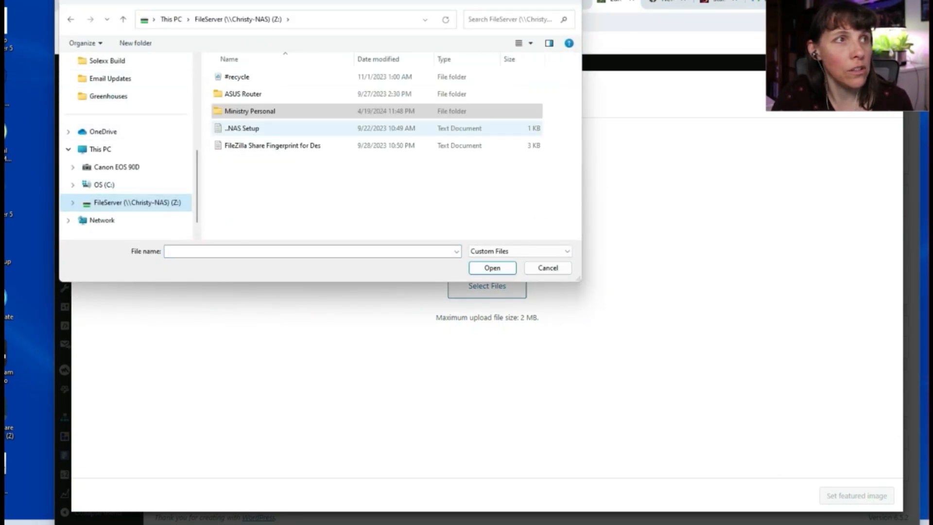
pyautogui.doubleClick(250, 111)
pyautogui.doubleClick(246, 94)
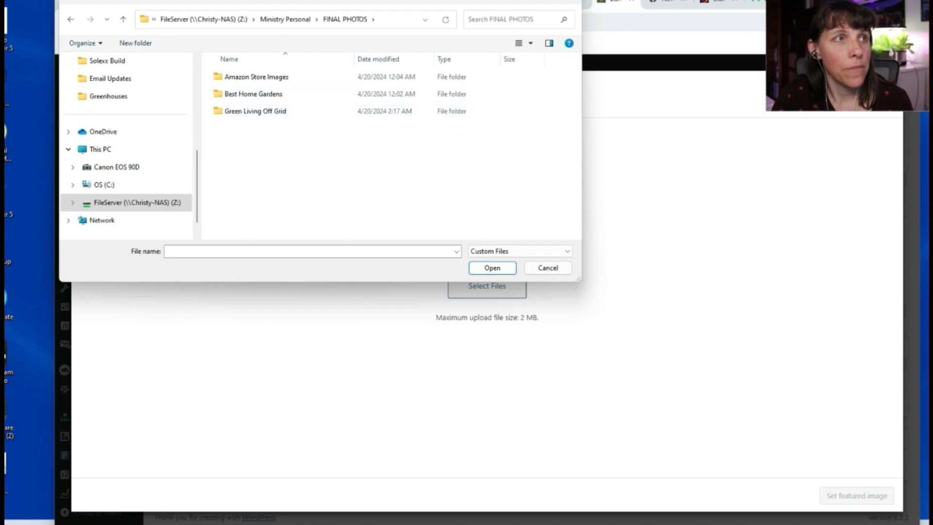
pyautogui.doubleClick(253, 110)
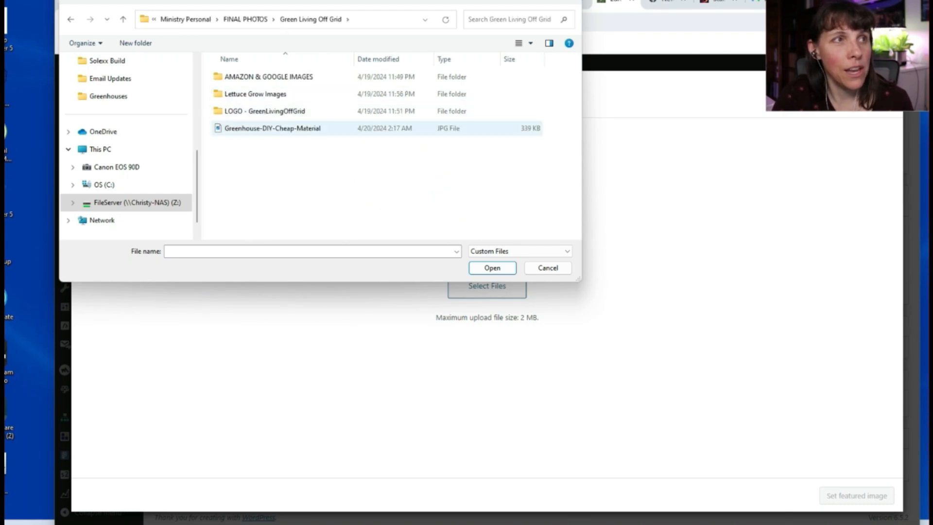
pyautogui.click(272, 128)
pyautogui.press('Return')
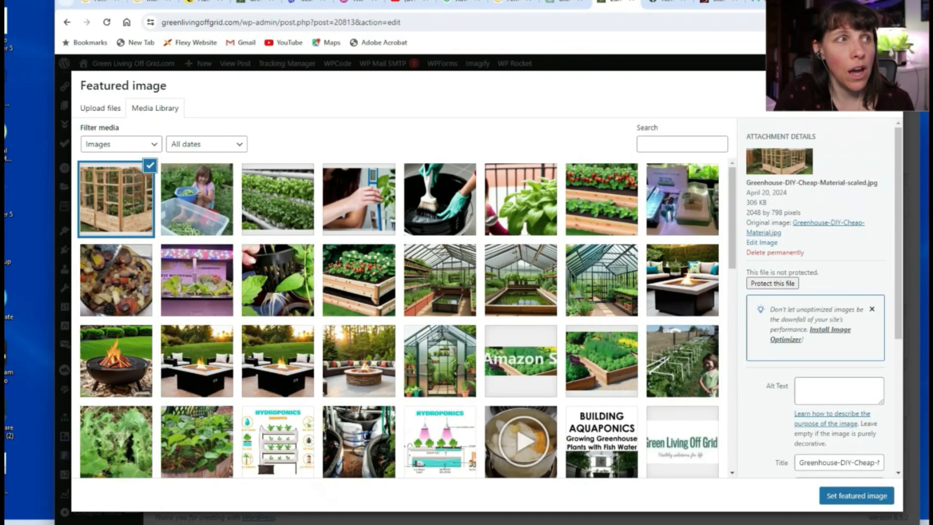
# - Reselect the uploaded greenhouse image, examine its crop selection and starting coordinate settings in the image editor, and leave without applying a crop
pyautogui.click(117, 199)
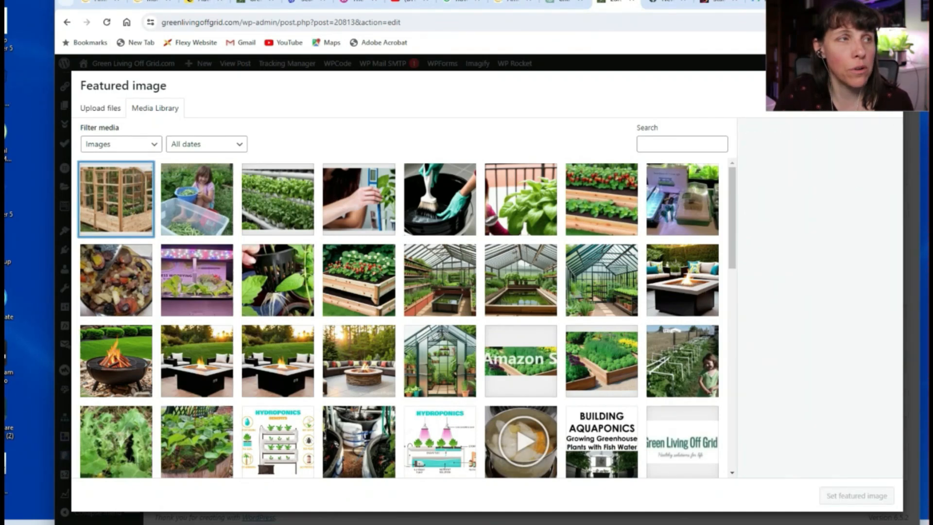
pyautogui.click(116, 199)
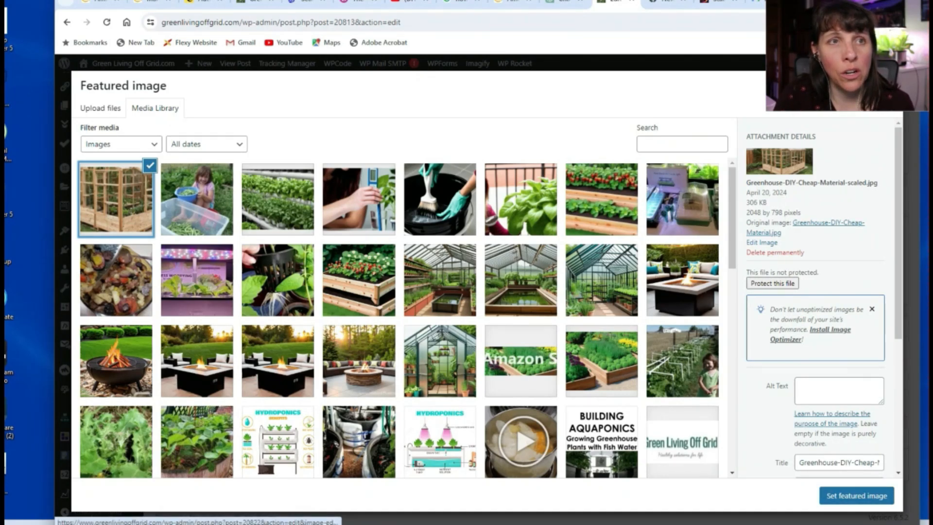
pyautogui.click(762, 242)
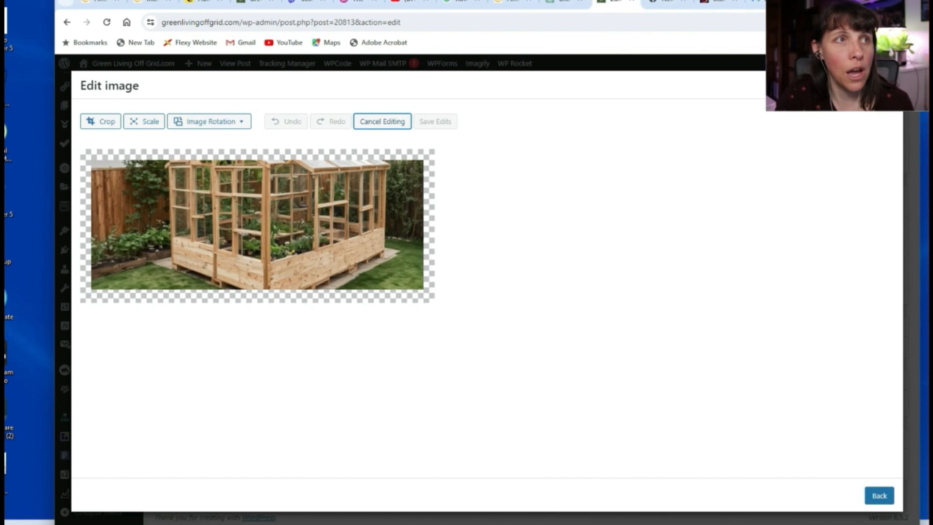
pyautogui.click(383, 284)
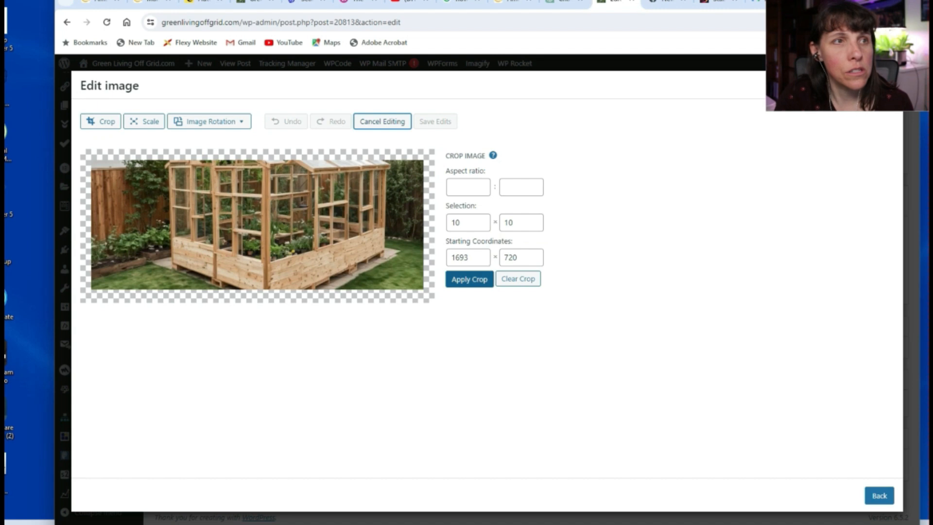
pyautogui.click(465, 257)
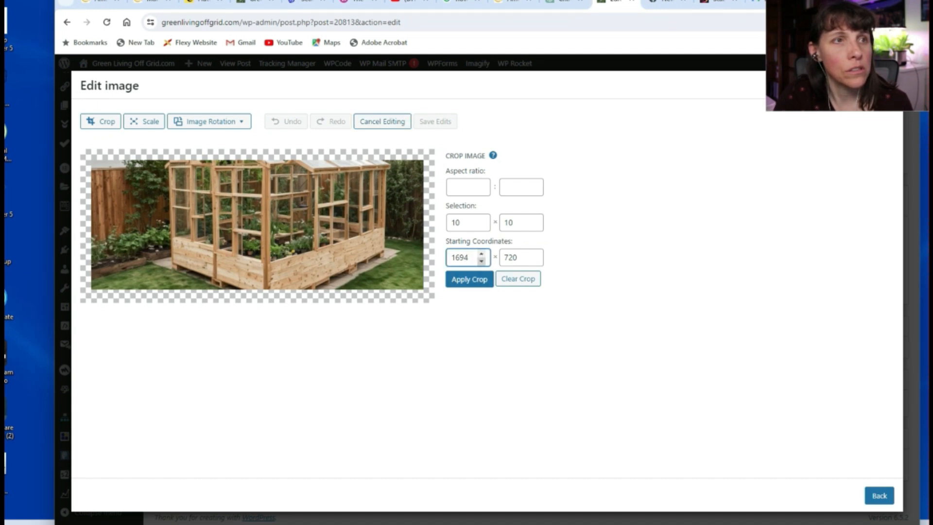
pyautogui.click(519, 257)
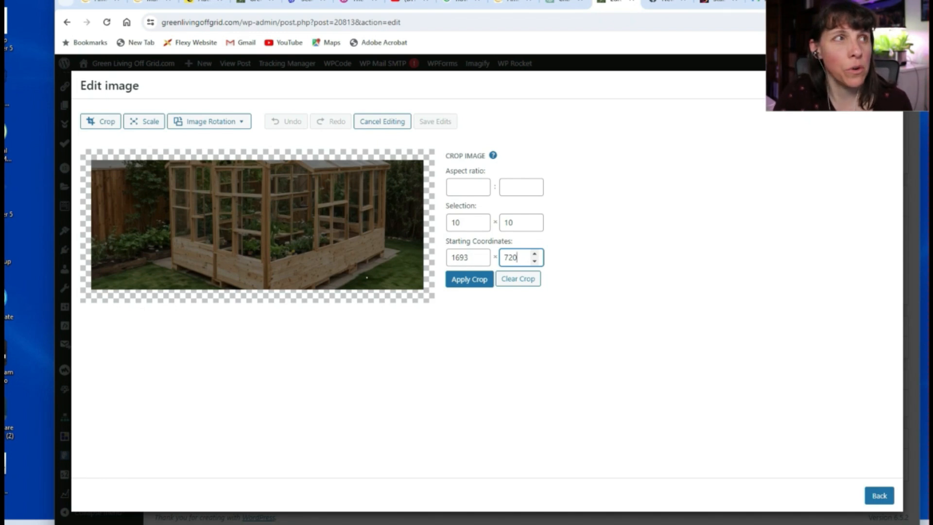
pyautogui.click(879, 496)
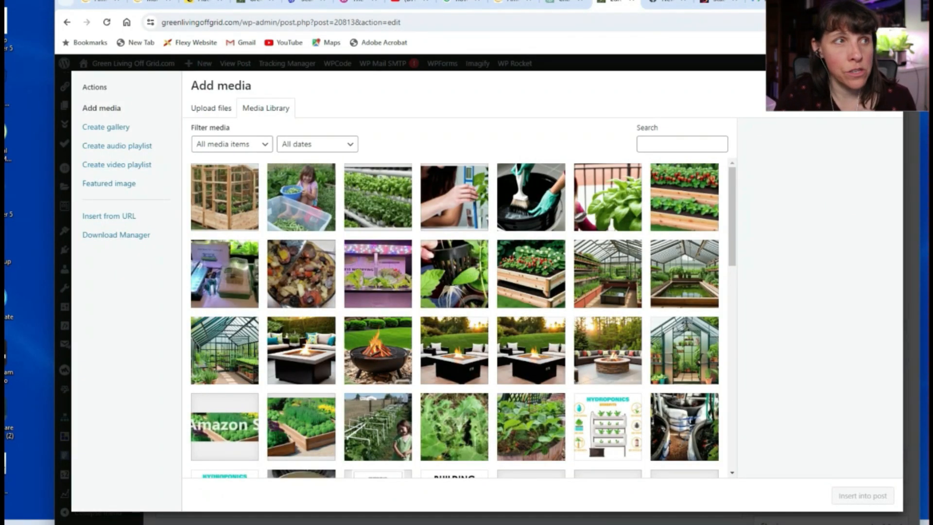
# - Insert the uploaded Greenhouse-DIY-Cheap-Material image from the media library into the post's content
pyautogui.click(224, 196)
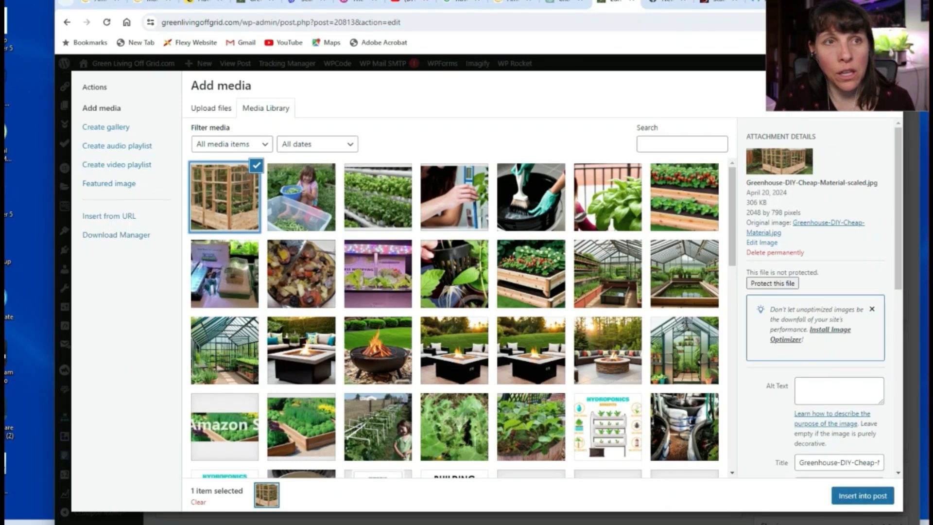
pyautogui.click(862, 495)
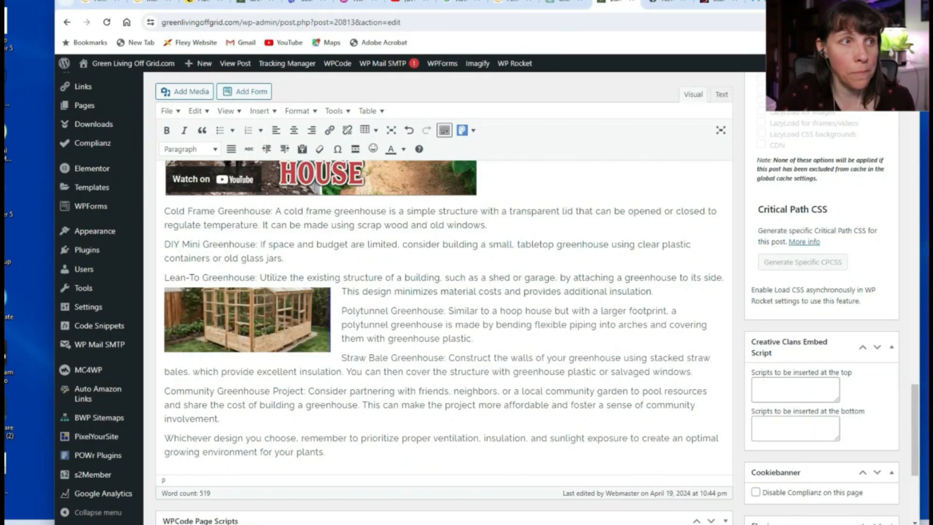
# - Try the Large and Medium display sizes on the inserted greenhouse image, and apply Full Size – 2048 × 798
pyautogui.click(274, 271)
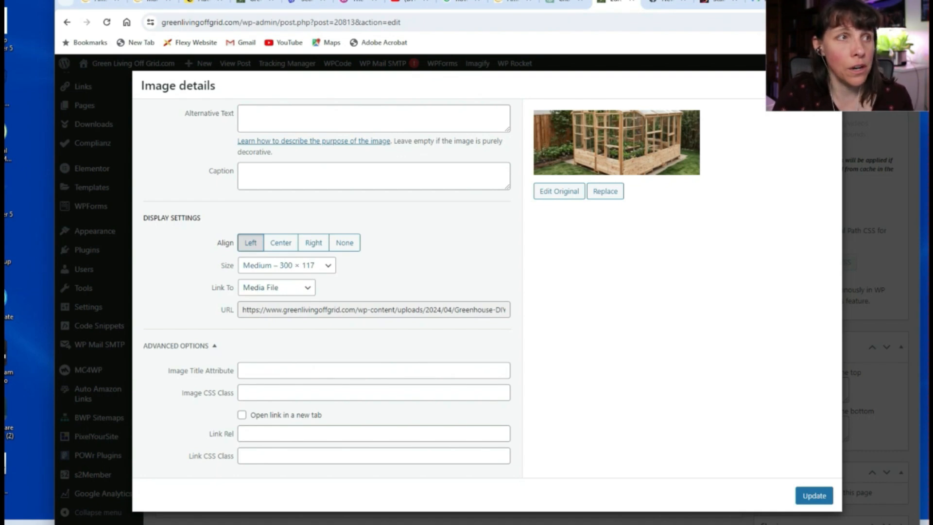
pyautogui.click(286, 265)
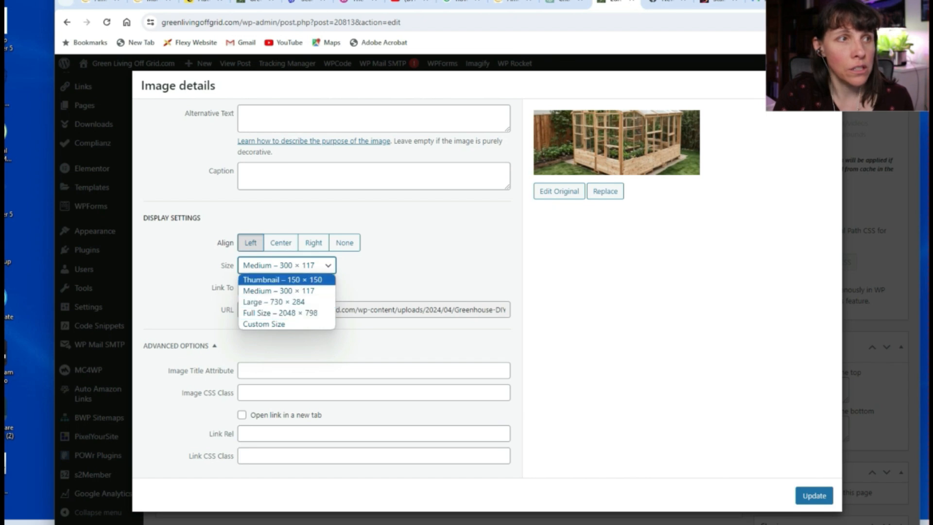
pyautogui.click(286, 302)
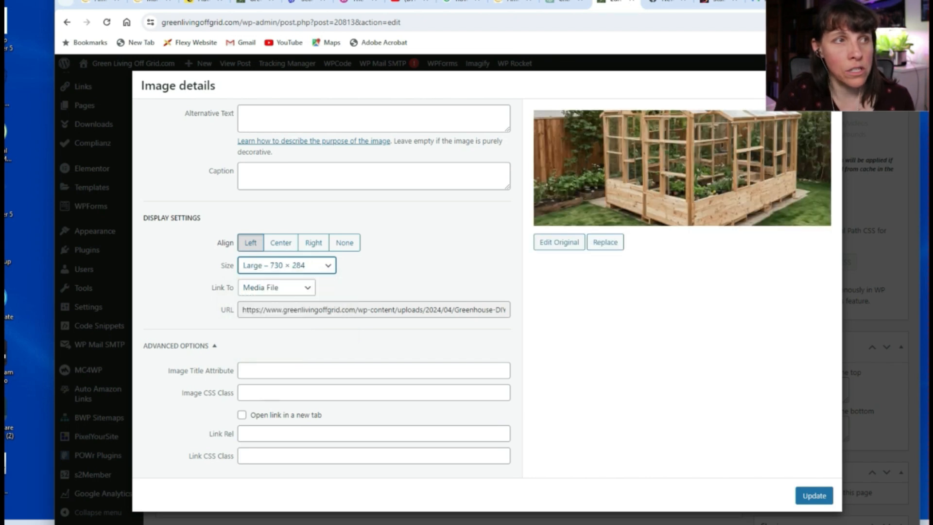
pyautogui.click(286, 266)
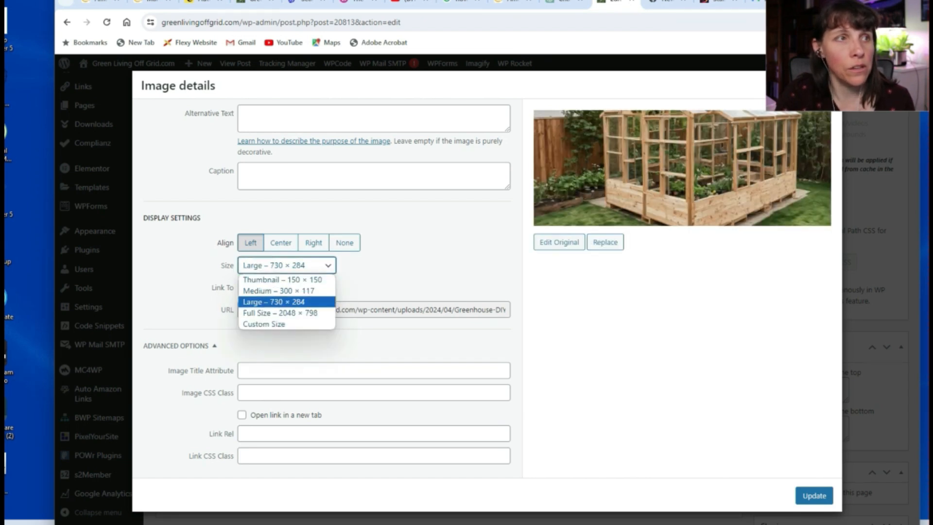
pyautogui.click(262, 290)
pyautogui.click(287, 265)
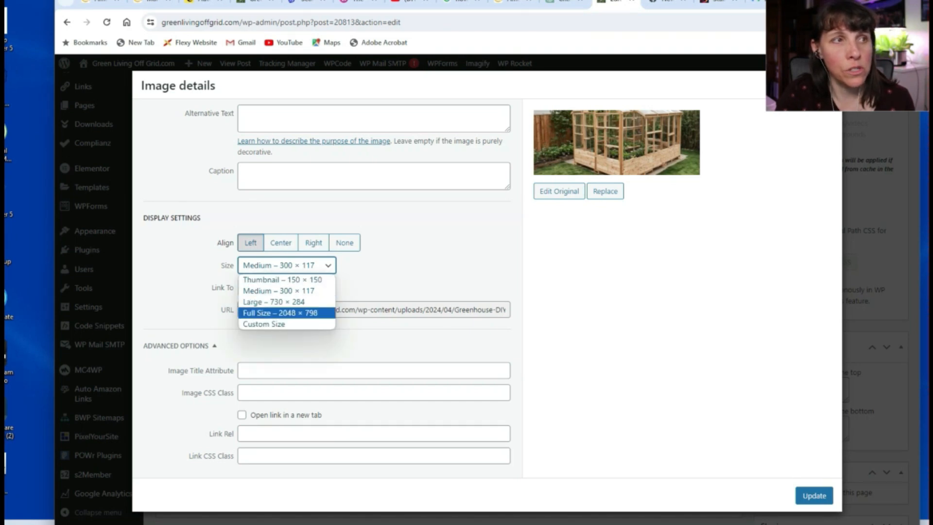
pyautogui.click(280, 313)
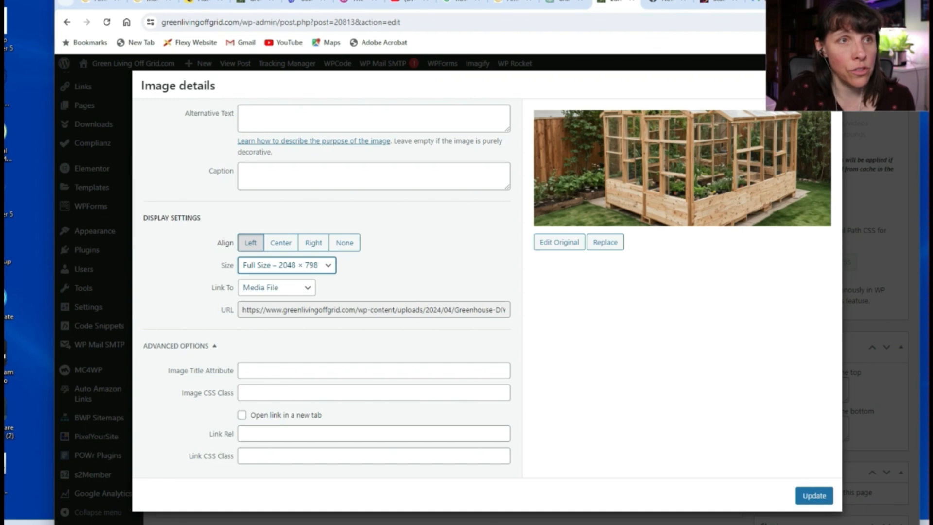
pyautogui.click(286, 265)
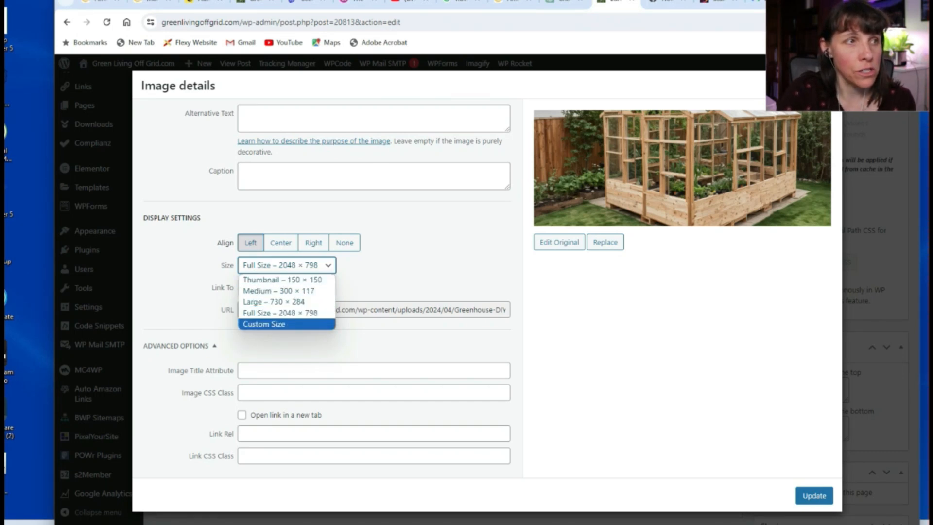
pyautogui.press('Escape')
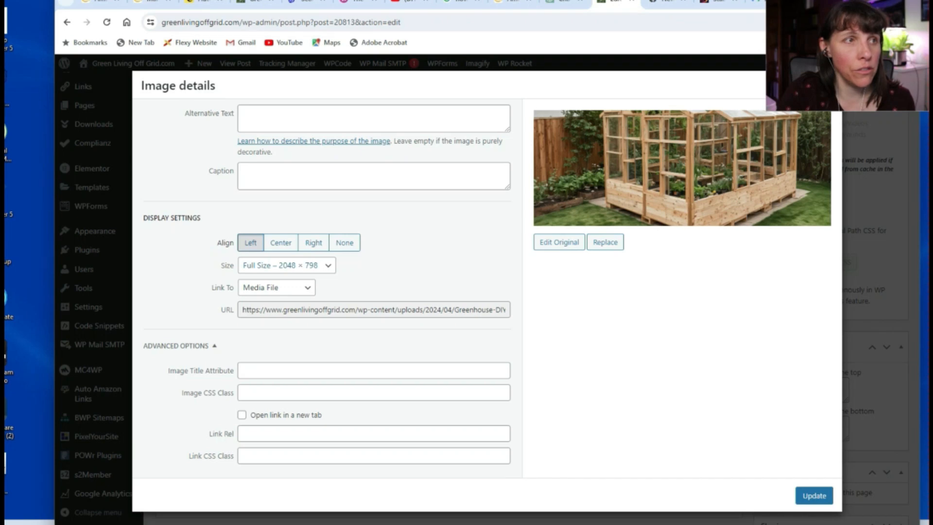
pyautogui.click(813, 495)
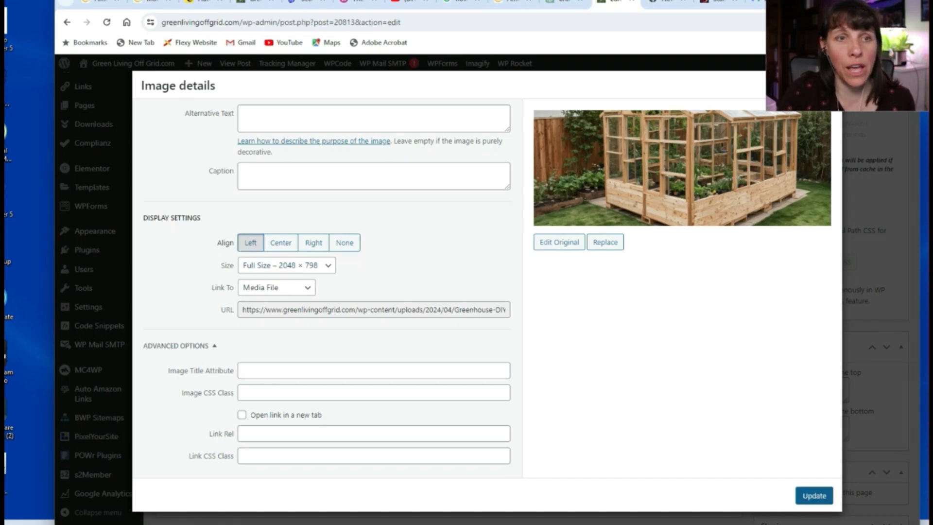
# - Check the greenhouse image in the post and change its display size to Large – 730 × 284
pyautogui.scroll(-3, 445, 331)
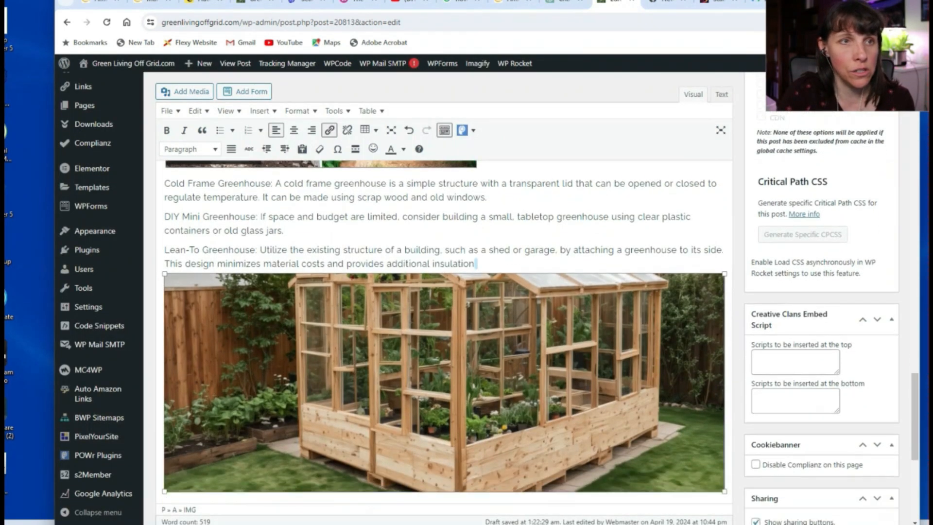
pyautogui.scroll(2, 444, 331)
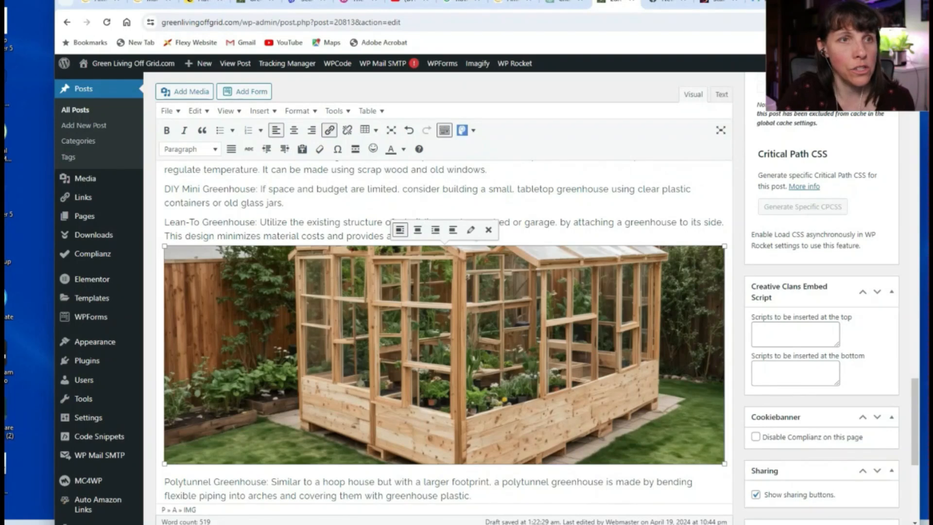
pyautogui.click(470, 229)
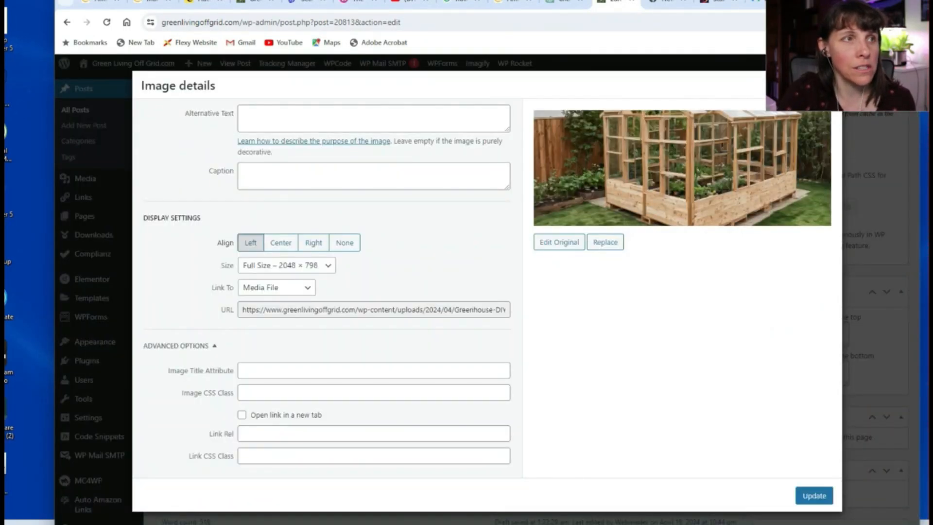
pyautogui.click(286, 265)
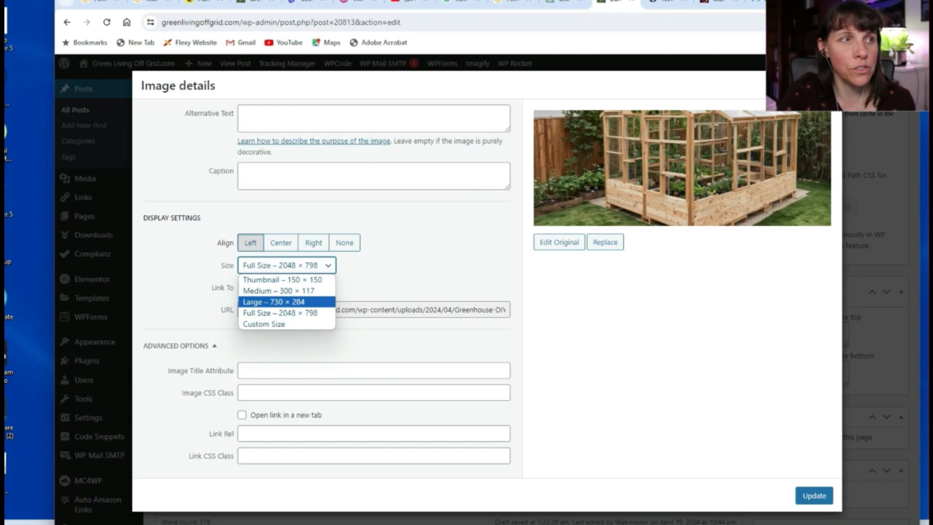
pyautogui.click(273, 302)
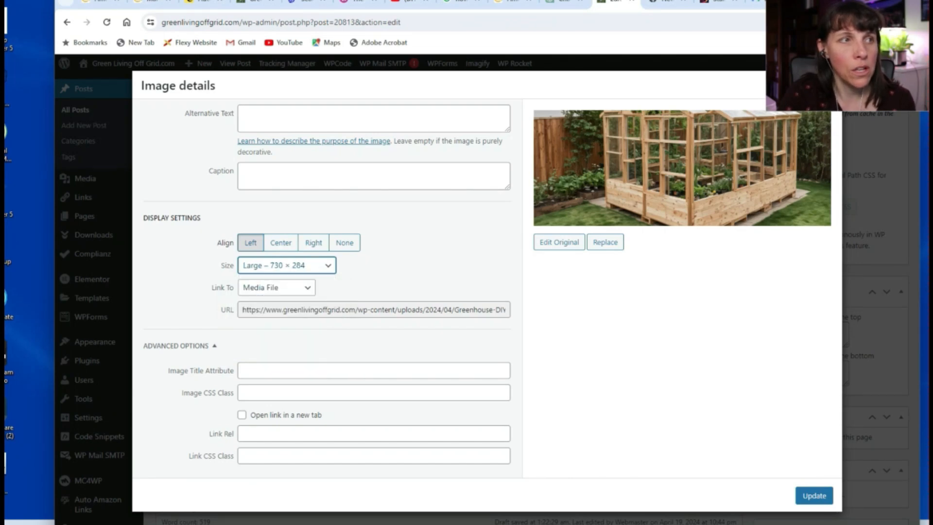
pyautogui.click(814, 495)
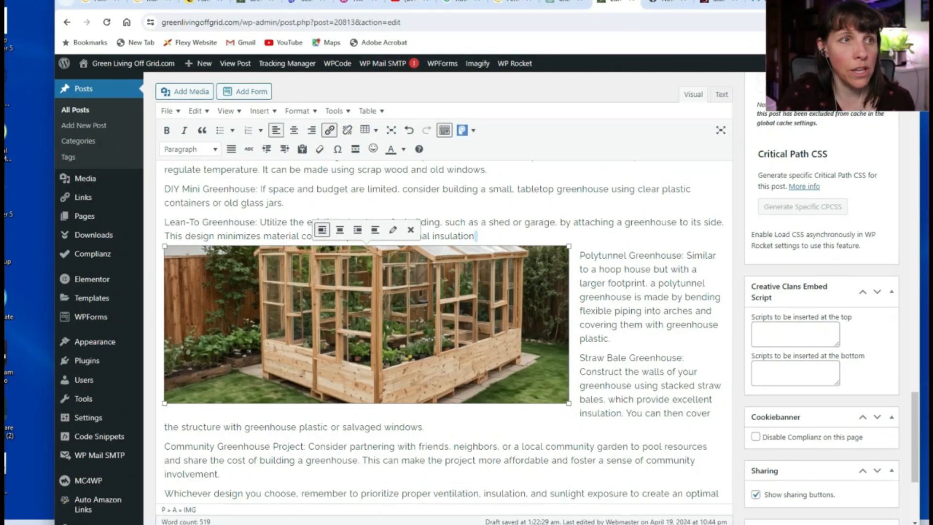
# - Set the greenhouse image's display size to Medium – 300 × 117 and apply it to the post
pyautogui.click(393, 229)
pyautogui.click(287, 265)
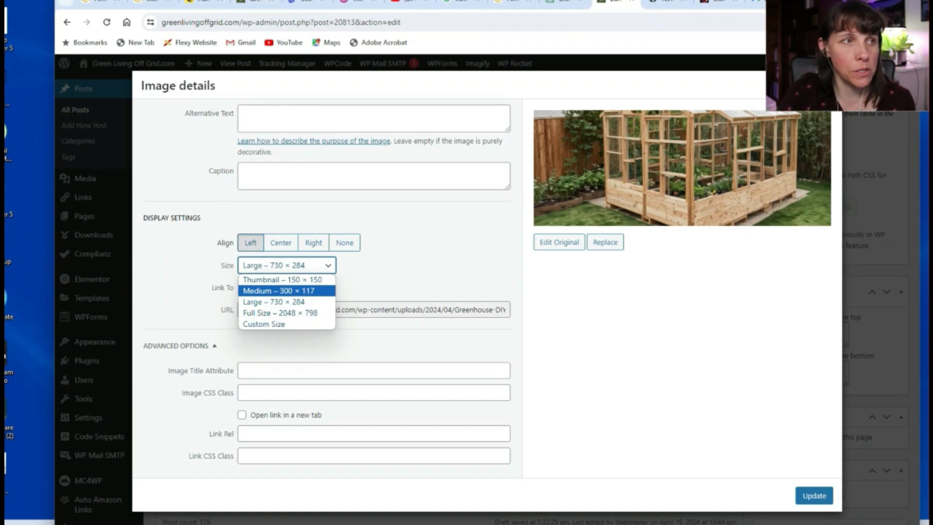
pyautogui.click(286, 290)
pyautogui.click(814, 495)
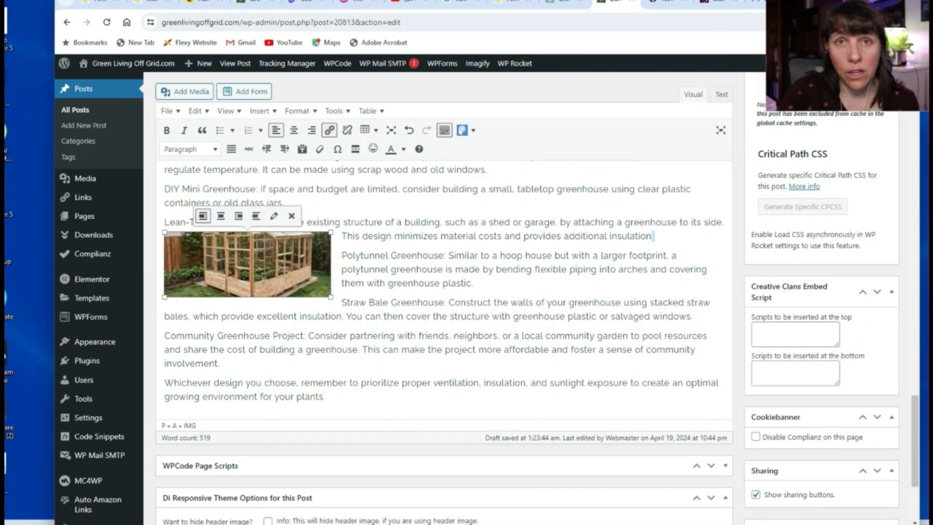
# - Look over the post's title, introduction, Wood Pallet Greenhouse and Recycled Materials Greenhouse sections with their videos
pyautogui.scroll(20, 437, 291)
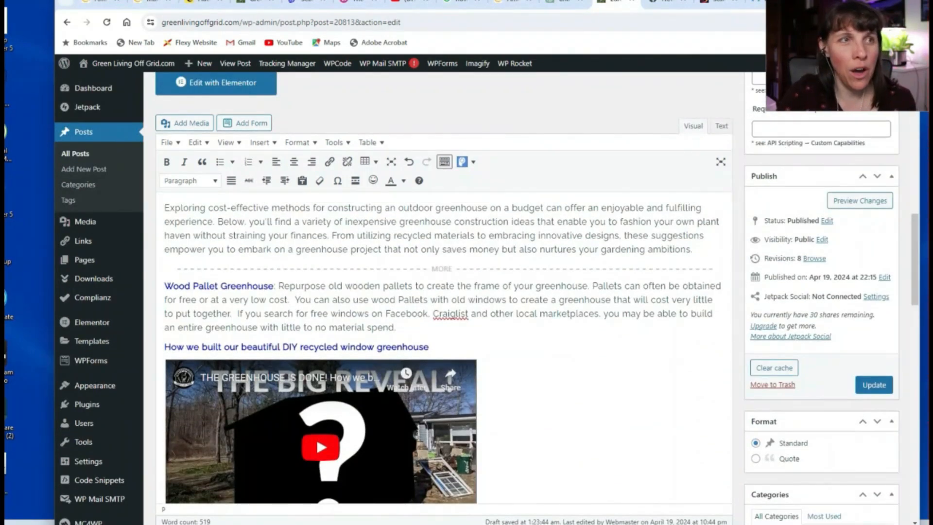
pyautogui.scroll(1, 437, 291)
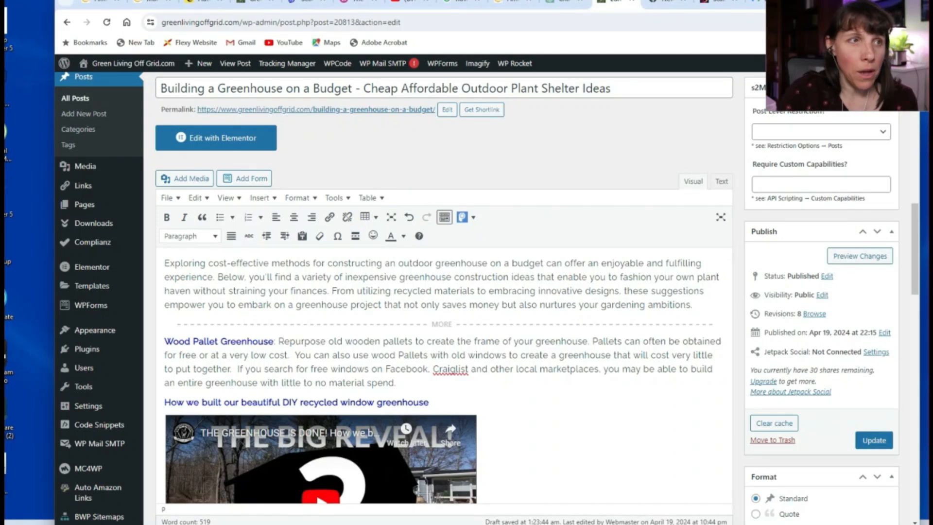
pyautogui.scroll(-6, 303, 495)
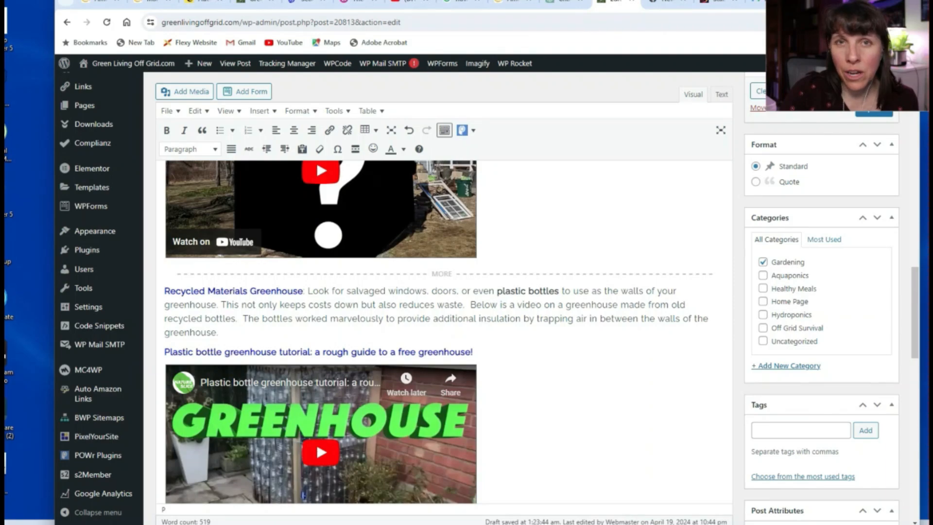
pyautogui.scroll(10, 304, 495)
pyautogui.scroll(-4, 304, 495)
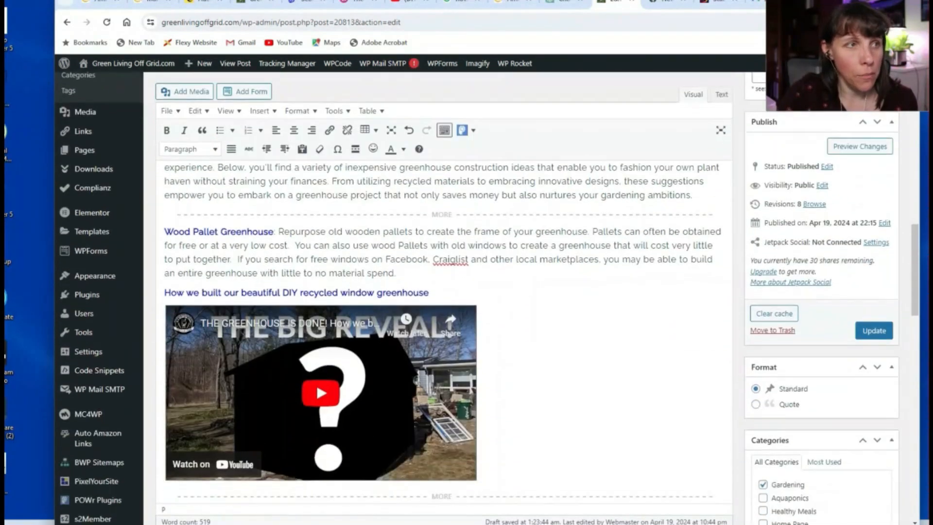
pyautogui.scroll(-3, 437, 331)
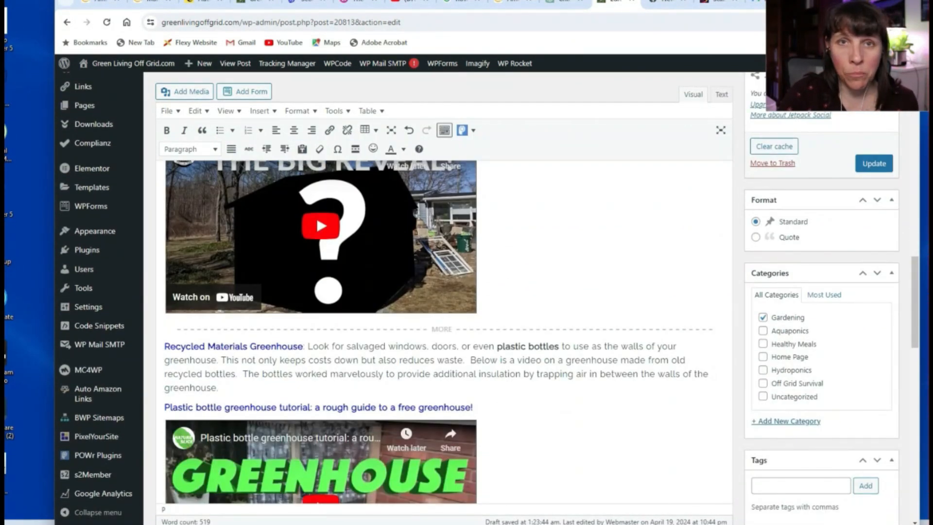
pyautogui.scroll(-3, 437, 331)
pyautogui.scroll(6, 438, 331)
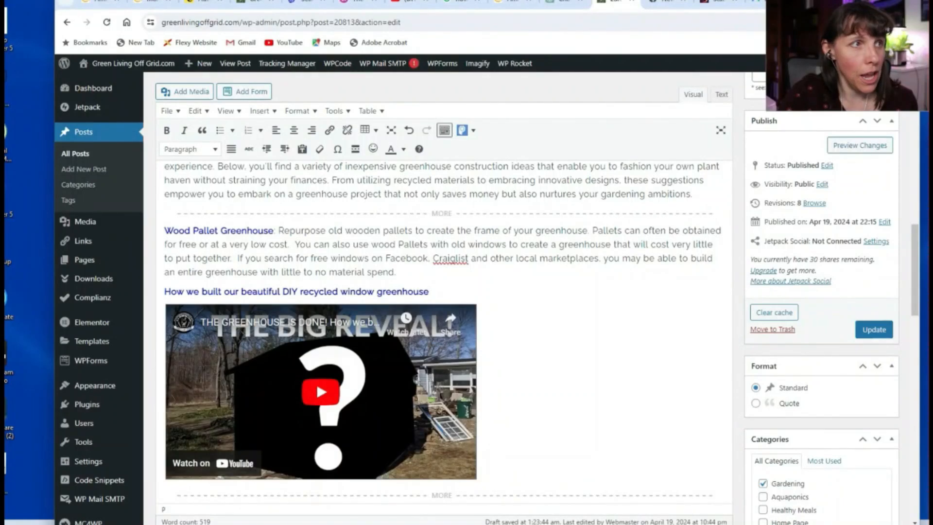
# - Follow the Amazon link on the "Wood Pallet Greenhouse" heading and check the search phrase used on the results page
pyautogui.click(207, 231)
pyautogui.click(259, 231)
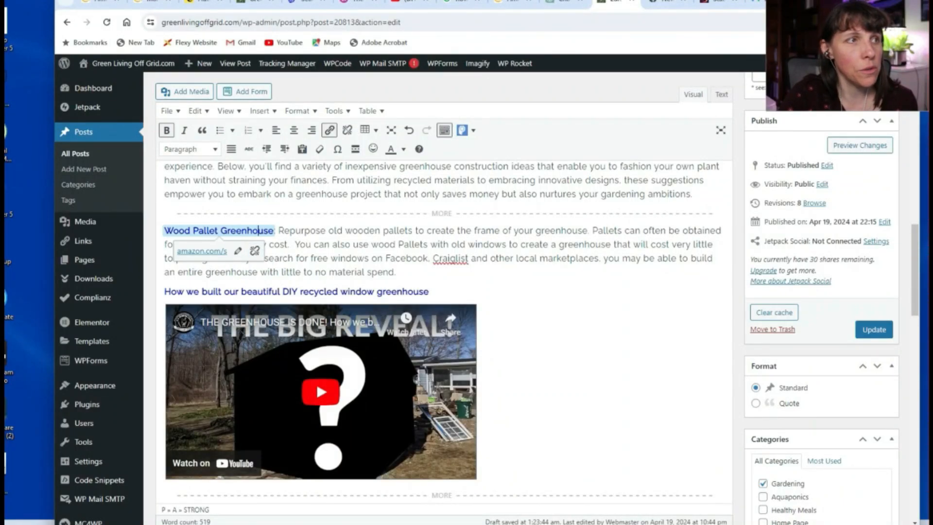
pyautogui.click(202, 251)
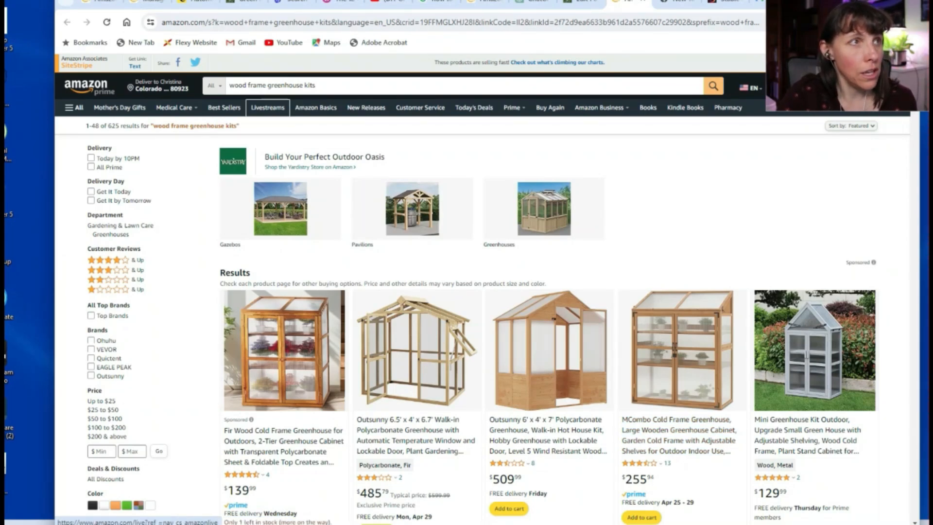
pyautogui.moveTo(320, 86); pyautogui.dragTo(217, 86)
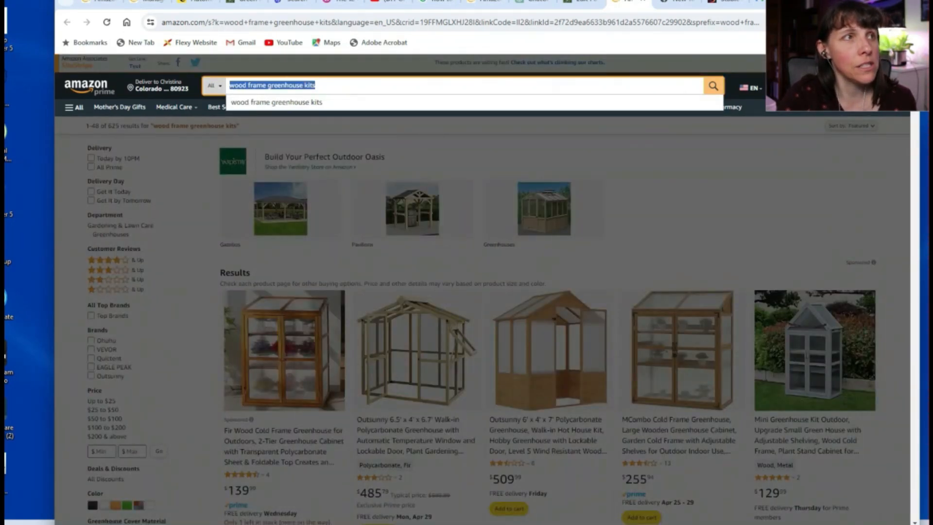
pyautogui.click(195, 141)
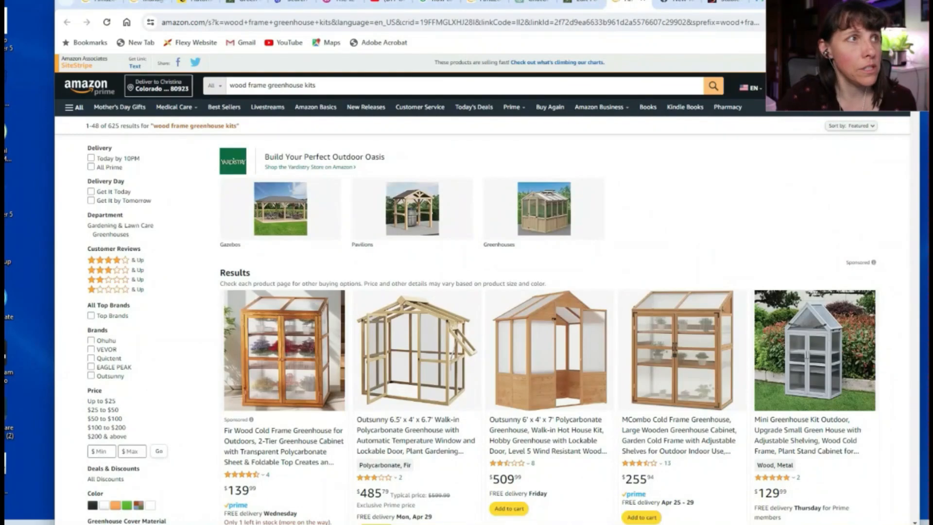
# - Generate an Amazon SiteStripe text link for the results page with tracking ID greenlivingoffgrid-20, switch it to Full Link, and examine the generated URL
pyautogui.click(135, 66)
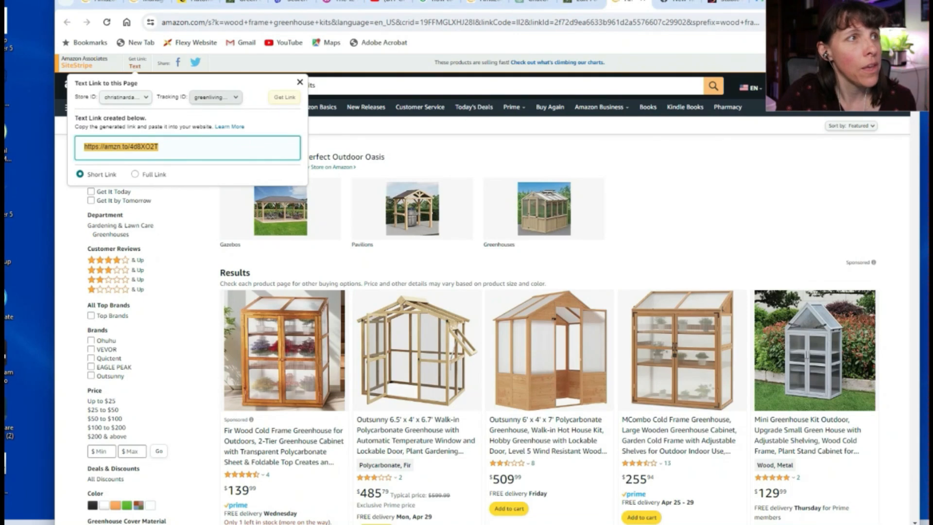
pyautogui.click(215, 97)
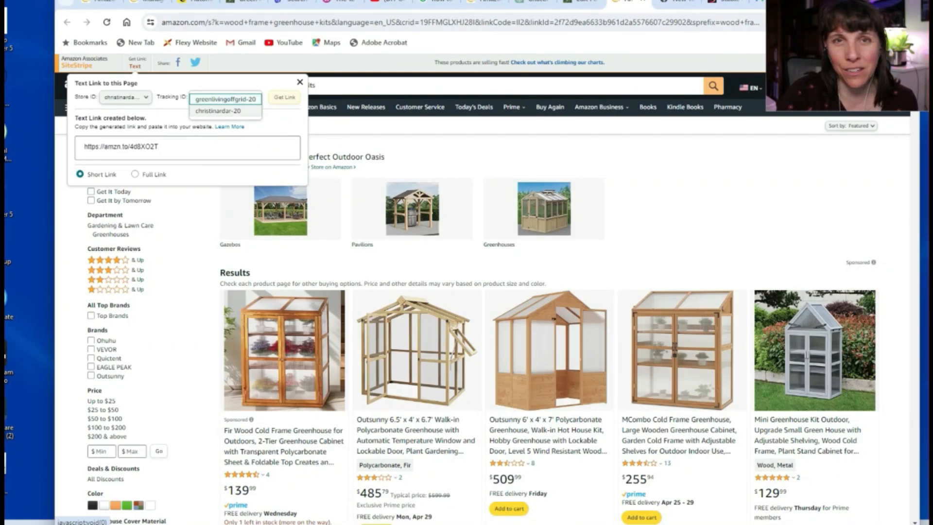
pyautogui.click(225, 99)
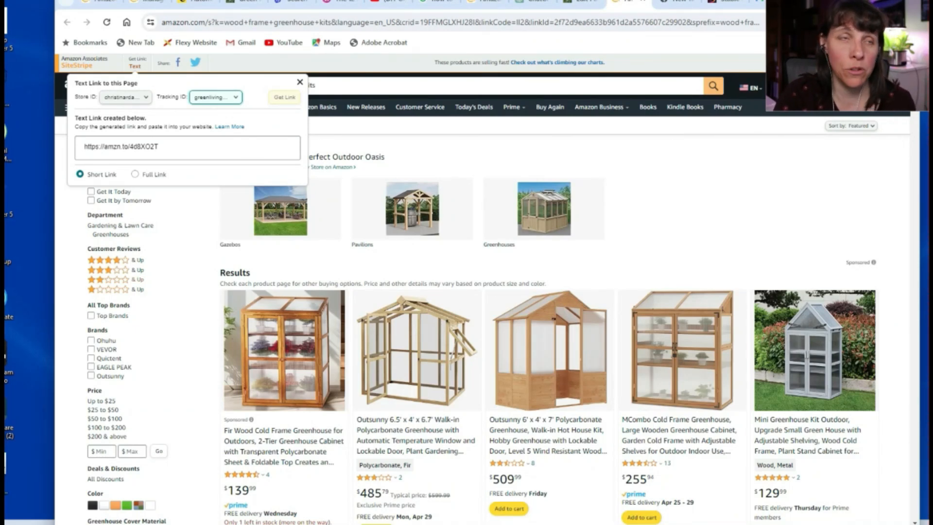
pyautogui.click(135, 174)
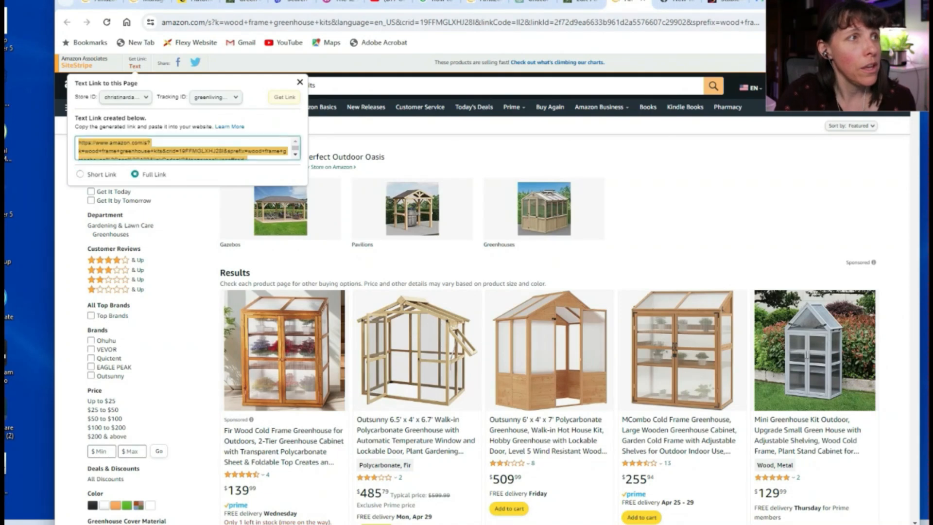
pyautogui.click(296, 154)
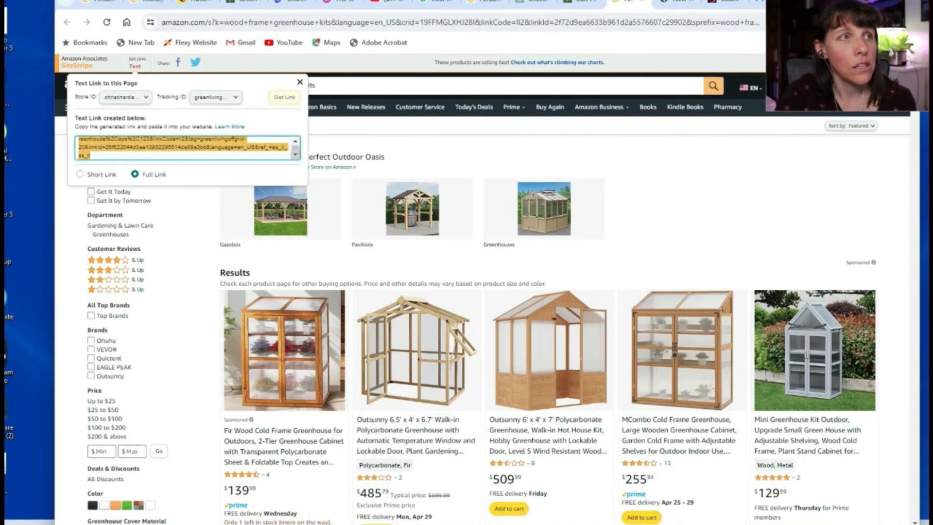
pyautogui.scroll(1, 184, 148)
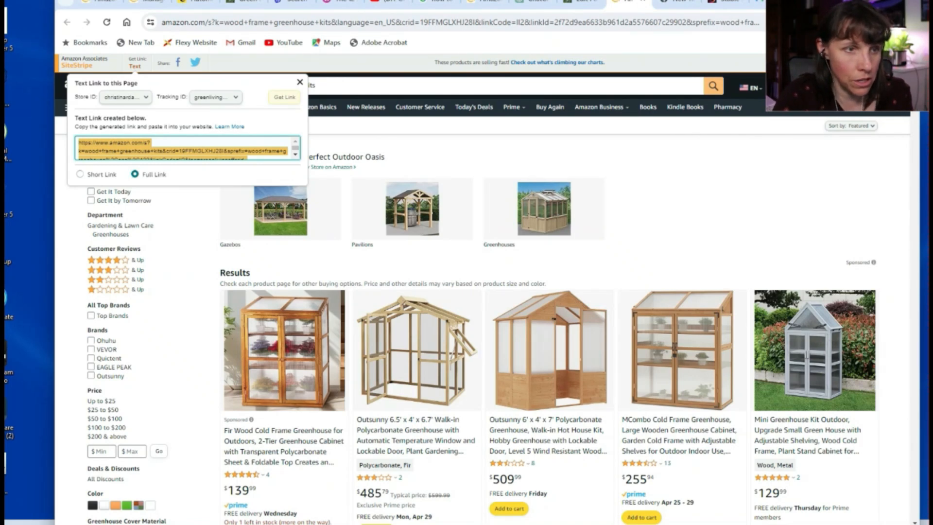
# - Switch to Word, create a blank document, and paste the full Amazon affiliate URL into it at an enlarged view
pyautogui.click(466, 524)
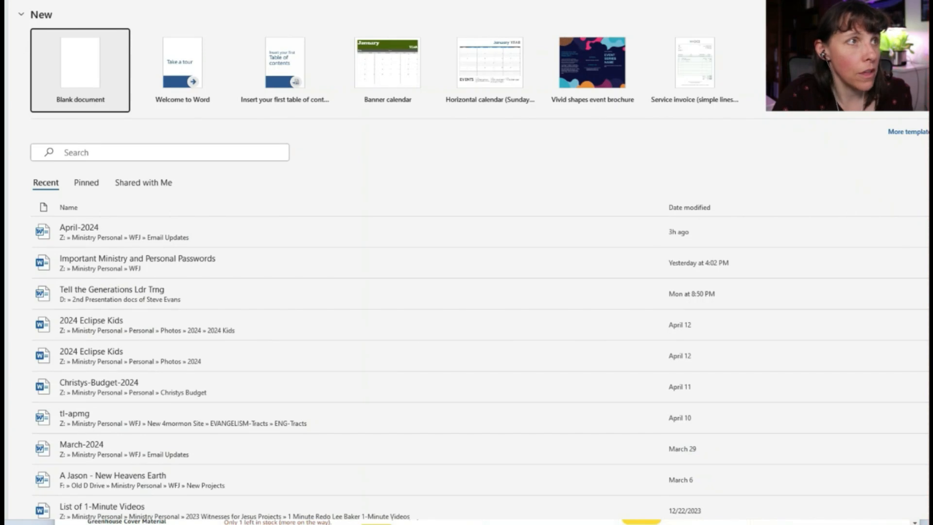
pyautogui.press('Return')
pyautogui.hotkey('ctrl', 'v')
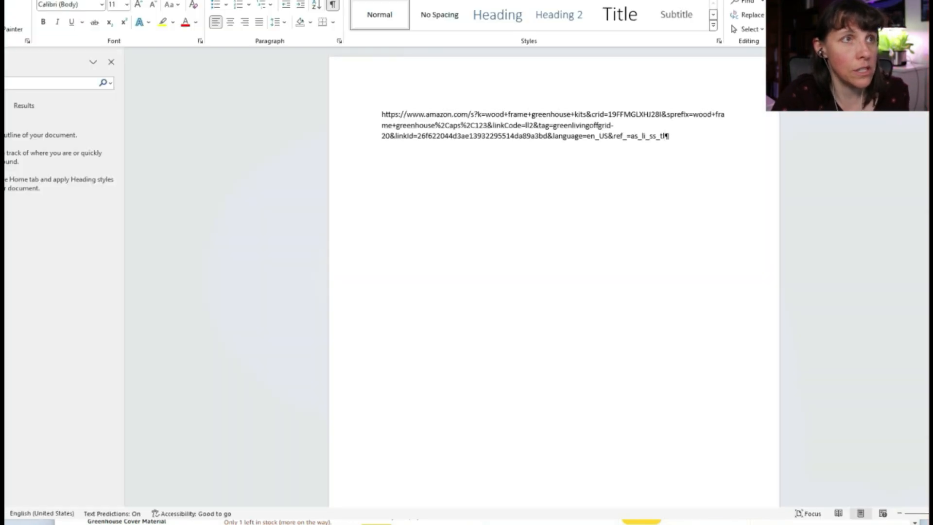
pyautogui.scroll(3, 515, 277)
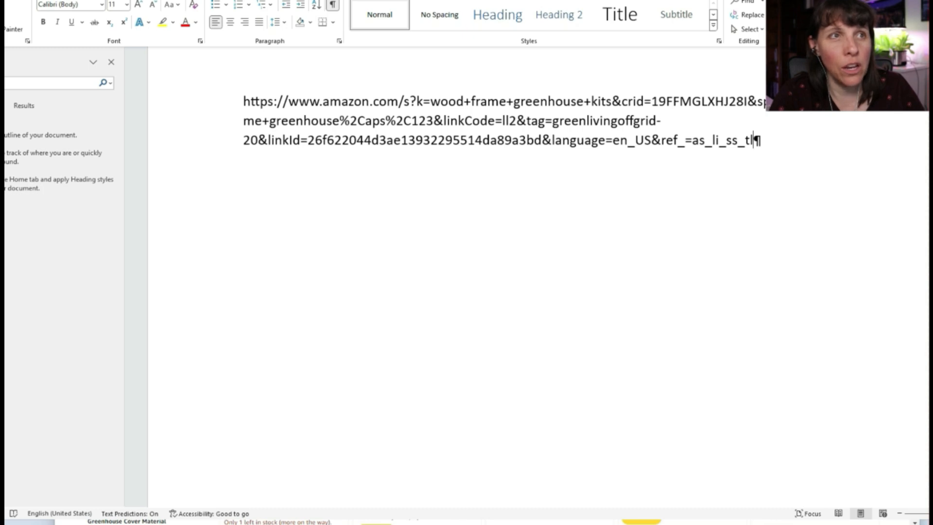
# - Highlight the tracking ID greenlivingoffgrid-20 inside the pasted affiliate URL to examine where it sits
pyautogui.moveTo(551, 121); pyautogui.dragTo(257, 141)
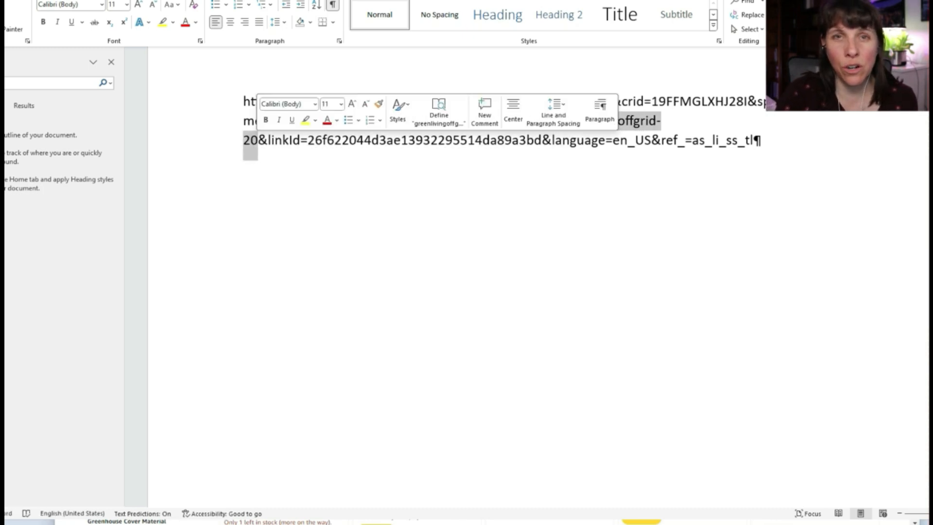
pyautogui.click(569, 141)
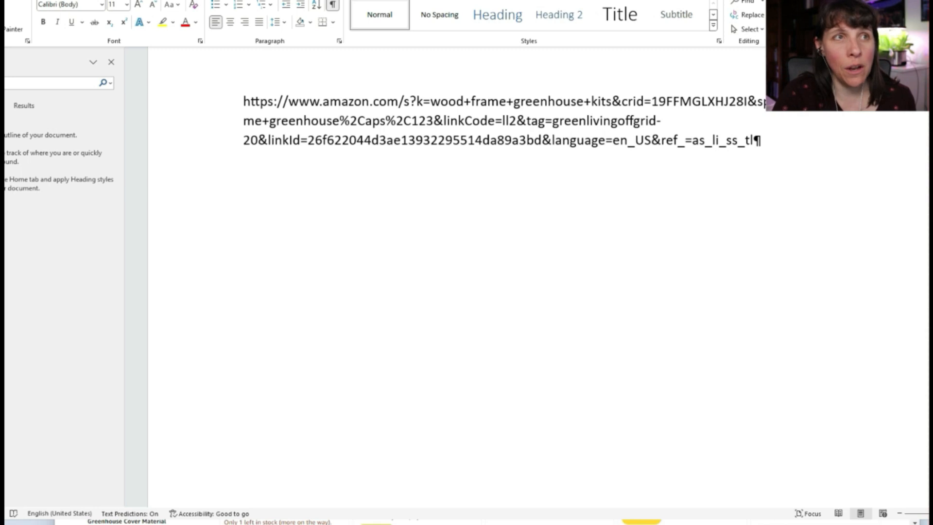
pyautogui.moveTo(553, 121); pyautogui.dragTo(258, 141)
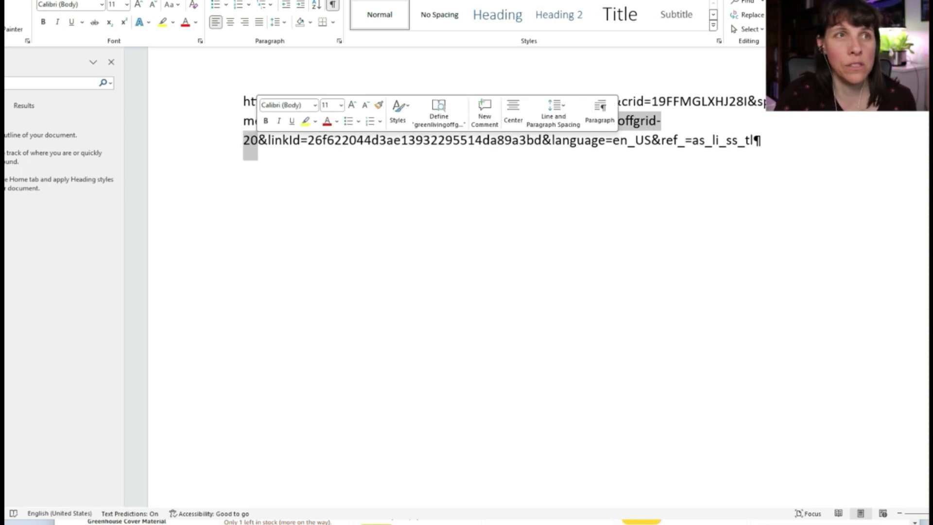
pyautogui.click(612, 141)
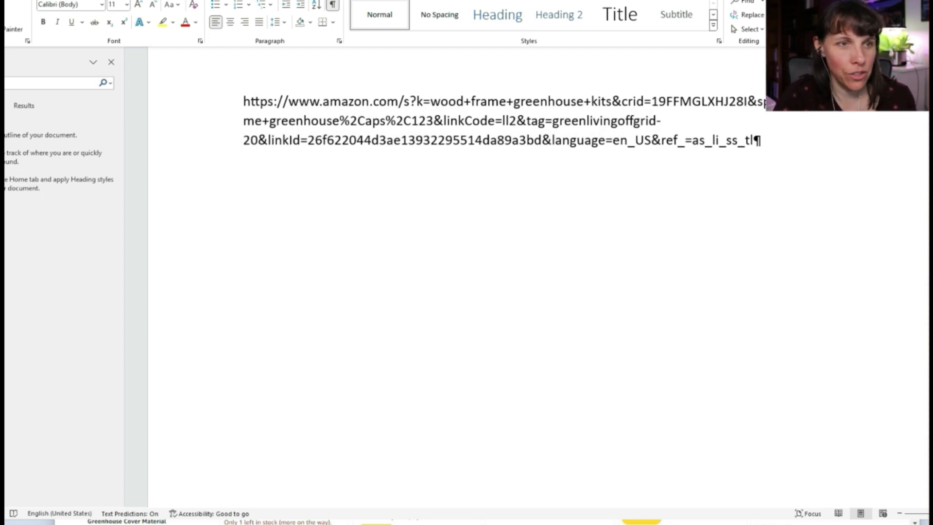
# - Return to the Amazon results page and review the tracking ID choices for the text link, keeping greenlivingoffgrid-20
pyautogui.hotkey('alt', 'Tab')
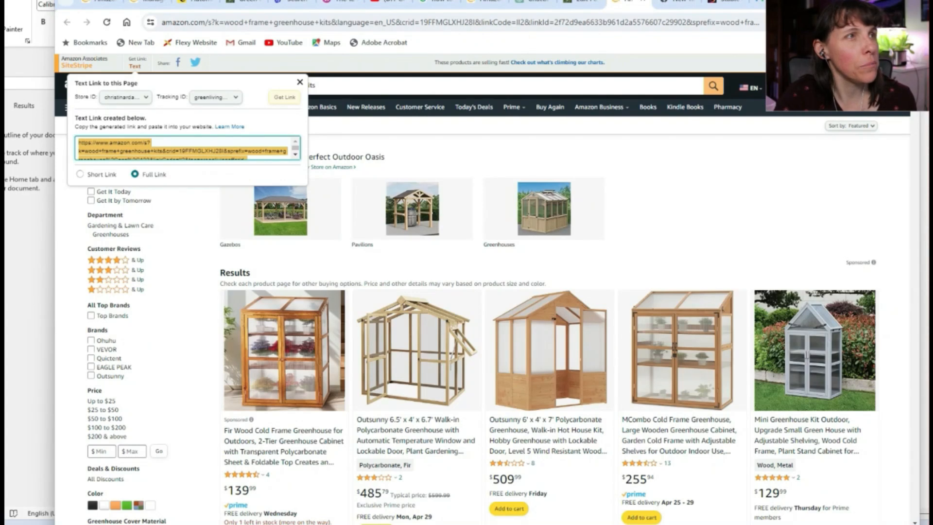
pyautogui.click(216, 97)
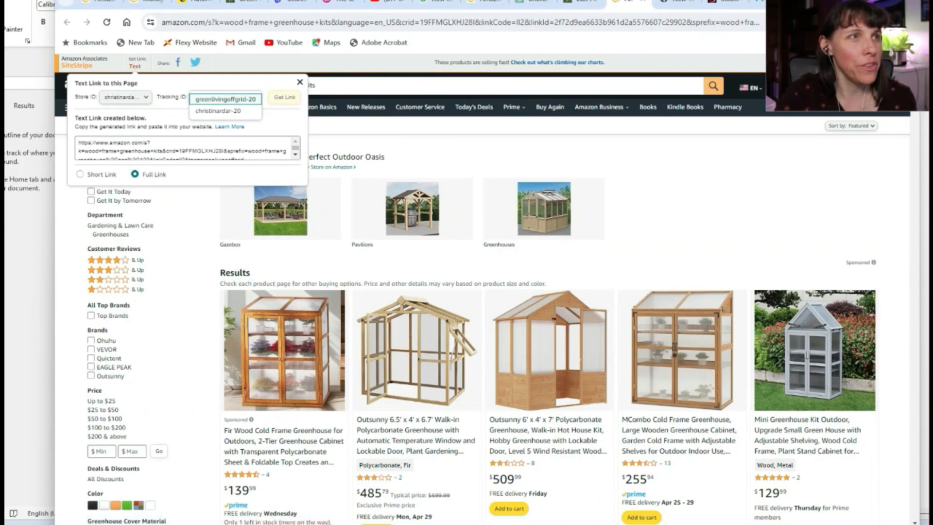
pyautogui.click(224, 100)
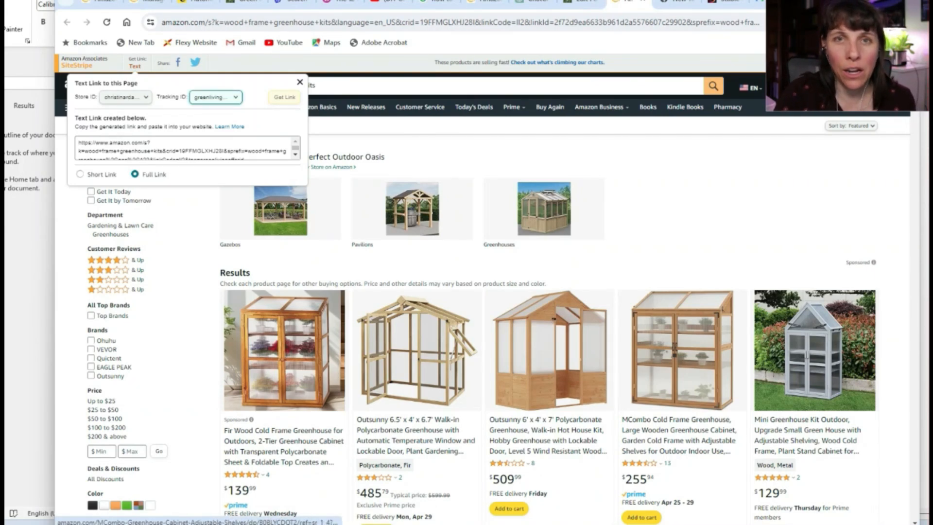
# - Open the Yardistry store page from the Greenhouses picture above the search results and look it over
pyautogui.click(544, 209)
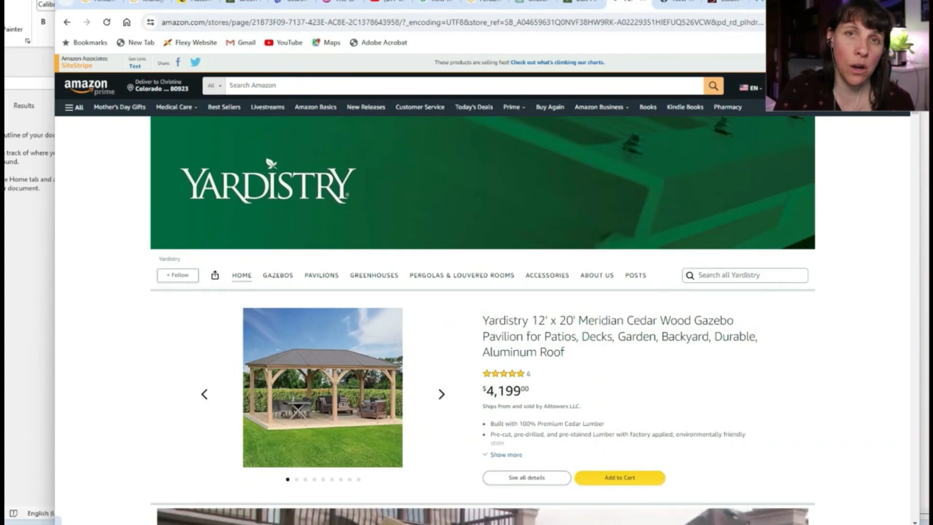
pyautogui.scroll(-1, 544, 282)
pyautogui.scroll(-3, 544, 282)
pyautogui.scroll(4, 543, 282)
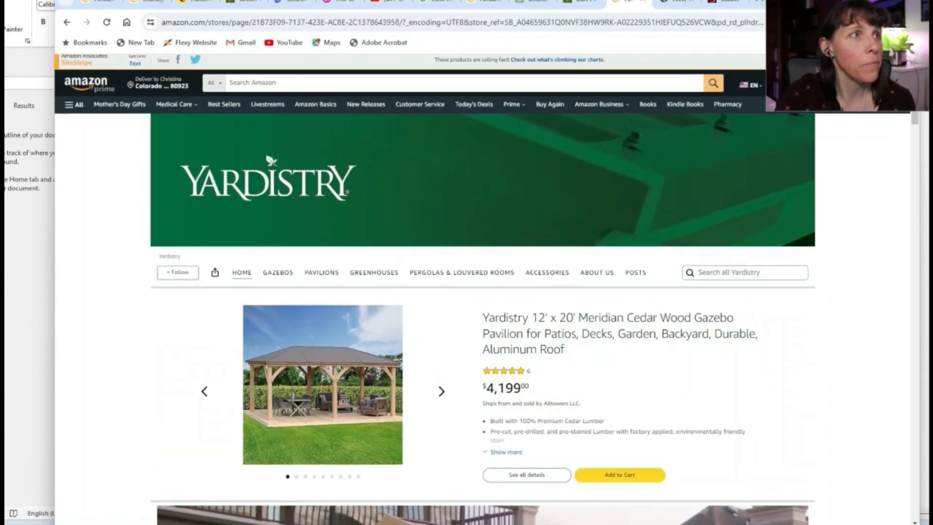
# - Generate a SiteStripe text link for the Yardistry store page, compare its Short Link and Full Link versions, and leave Full Link selected
pyautogui.click(134, 66)
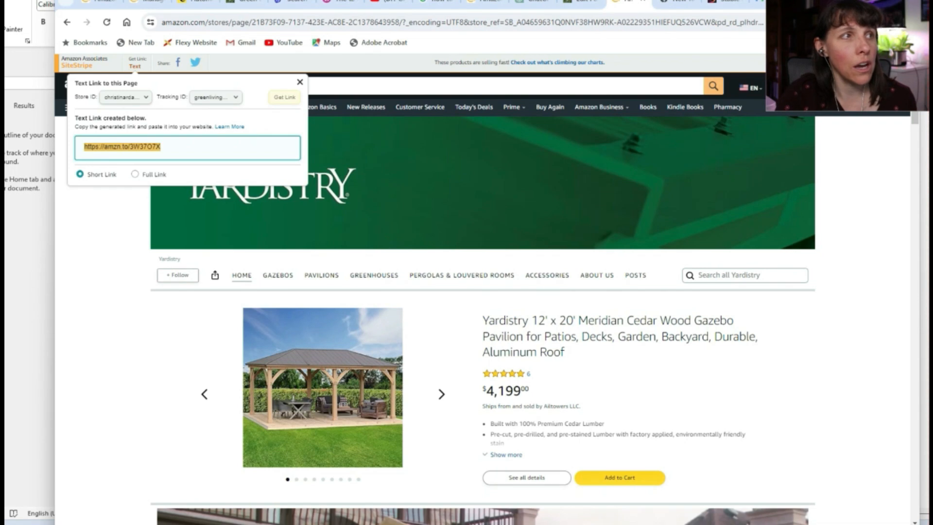
pyautogui.click(134, 174)
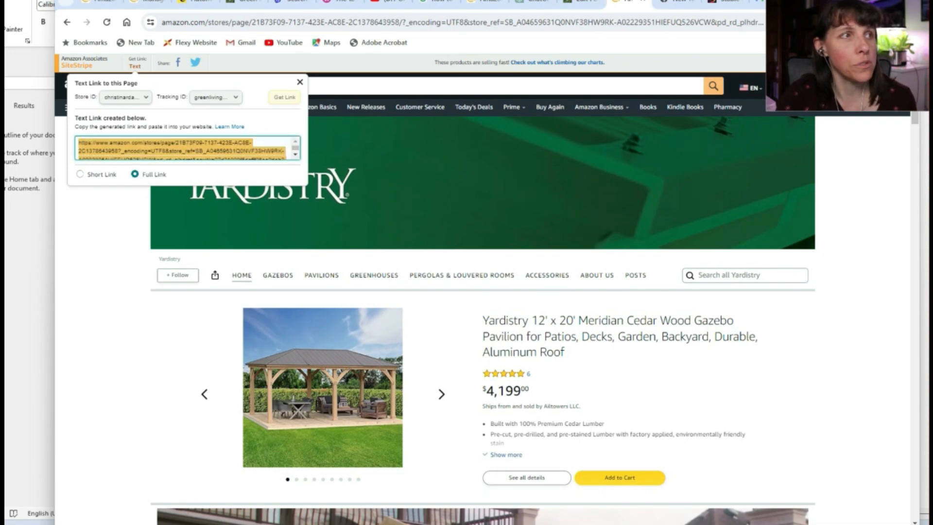
pyautogui.click(79, 174)
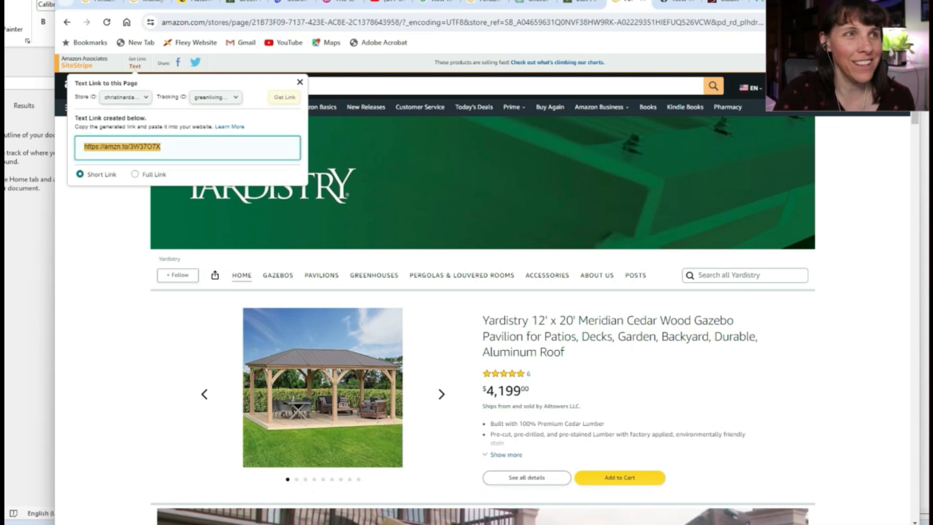
pyautogui.click(167, 148)
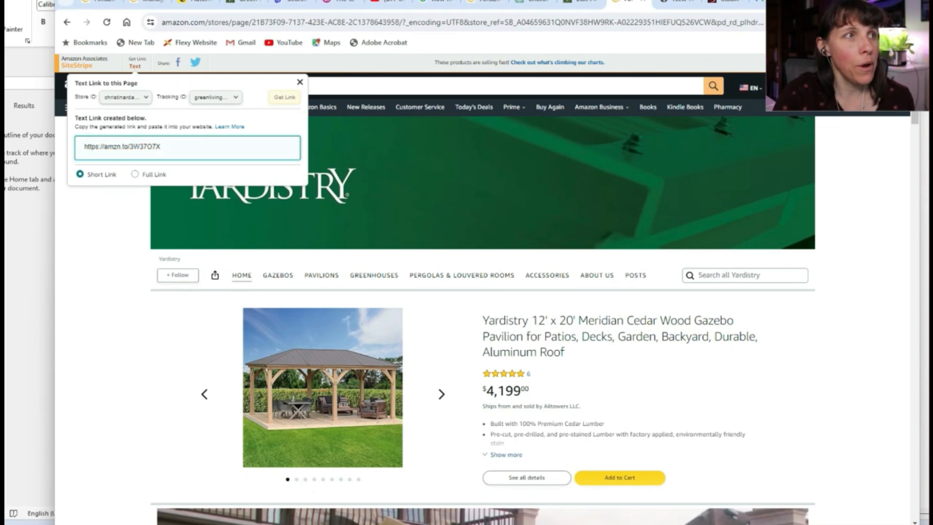
pyautogui.click(135, 174)
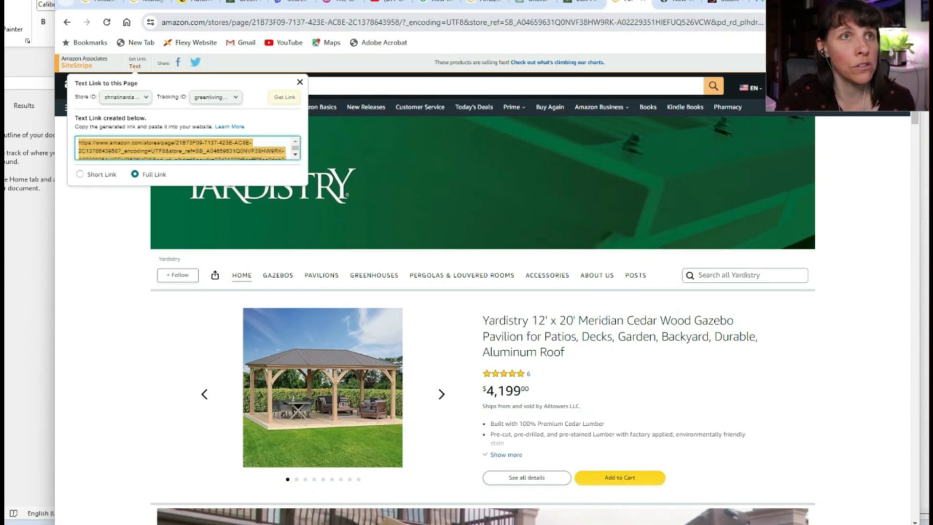
# - Return to the WordPress post and inspect the Amazon URL linked to the "Wood Pallet Greenhouse" heading without changing it
pyautogui.click(583, 2)
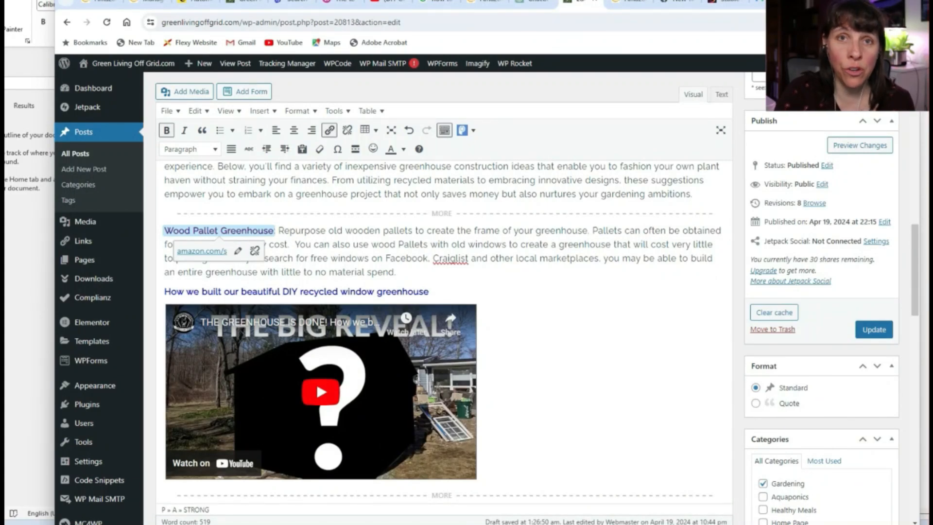
pyautogui.click(311, 230)
pyautogui.click(236, 231)
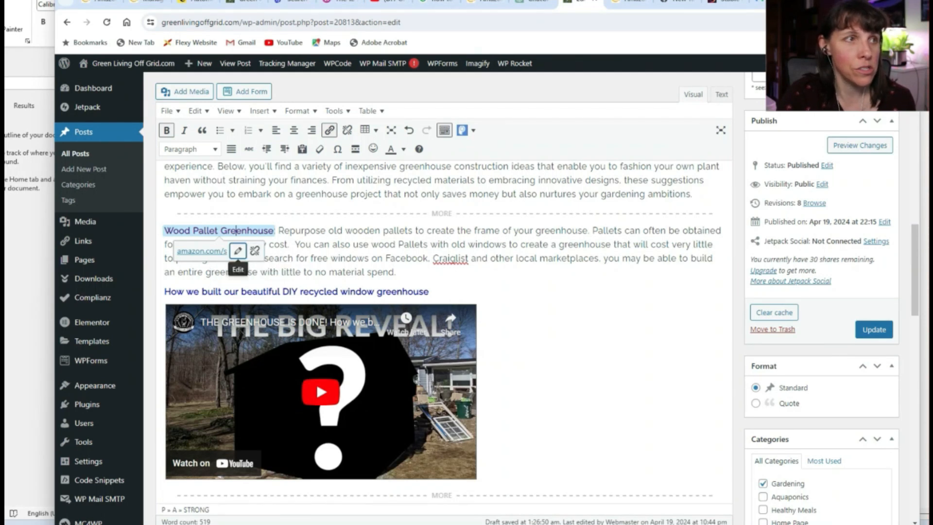
pyautogui.click(237, 251)
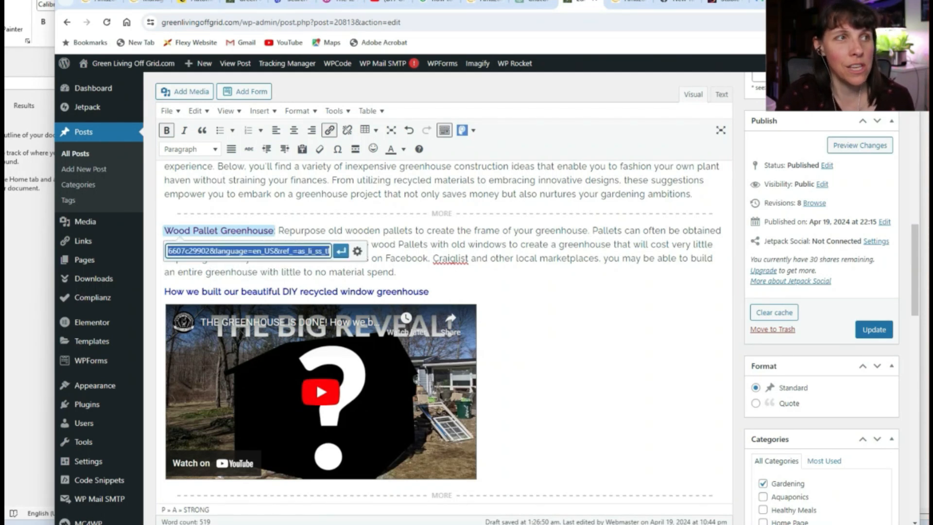
pyautogui.click(428, 243)
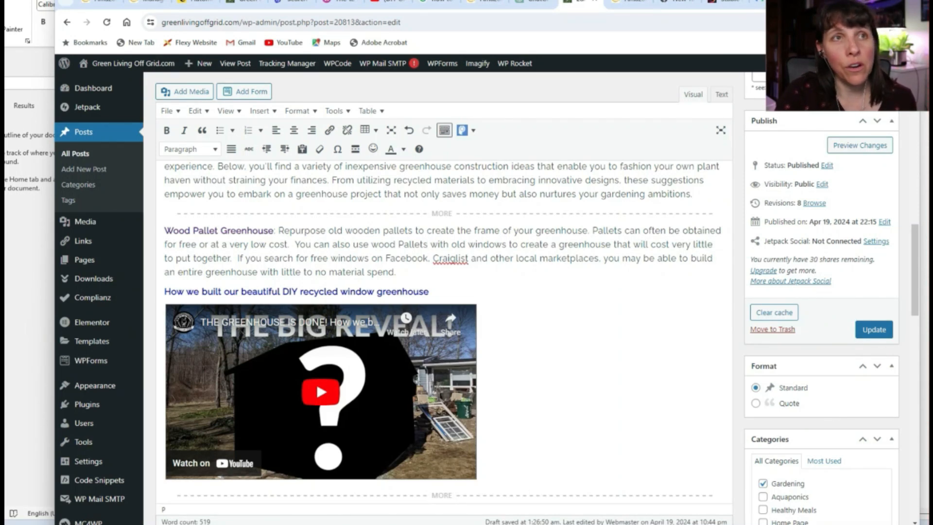
# - Show the post's HTML source, copy all of it, and paste it over the affiliate URL in the Word document
pyautogui.click(721, 95)
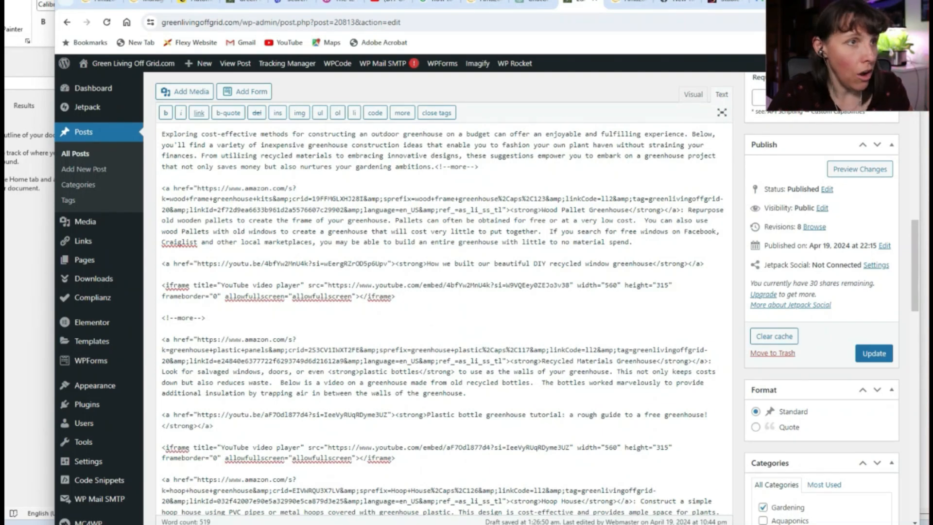
pyautogui.hotkey('ctrl', 'a')
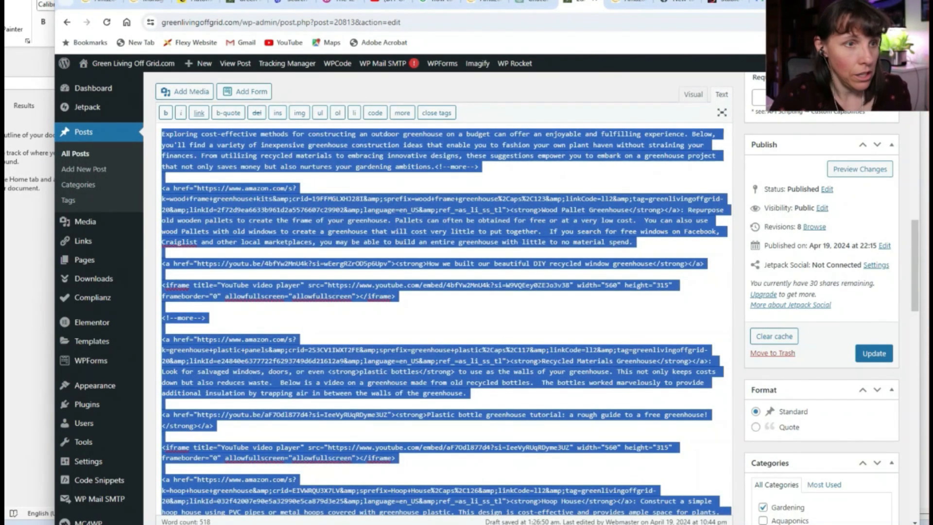
pyautogui.hotkey('alt', 'Tab')
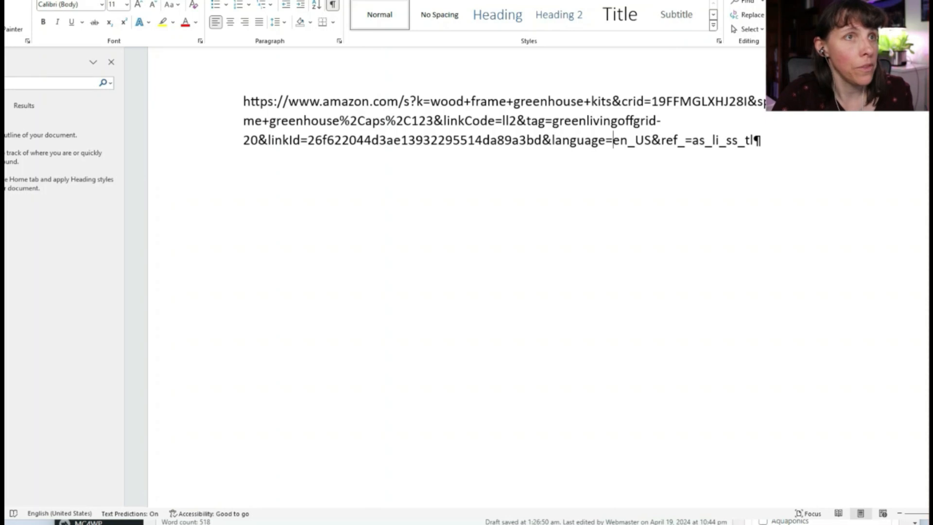
pyautogui.tripleClick(729, 140)
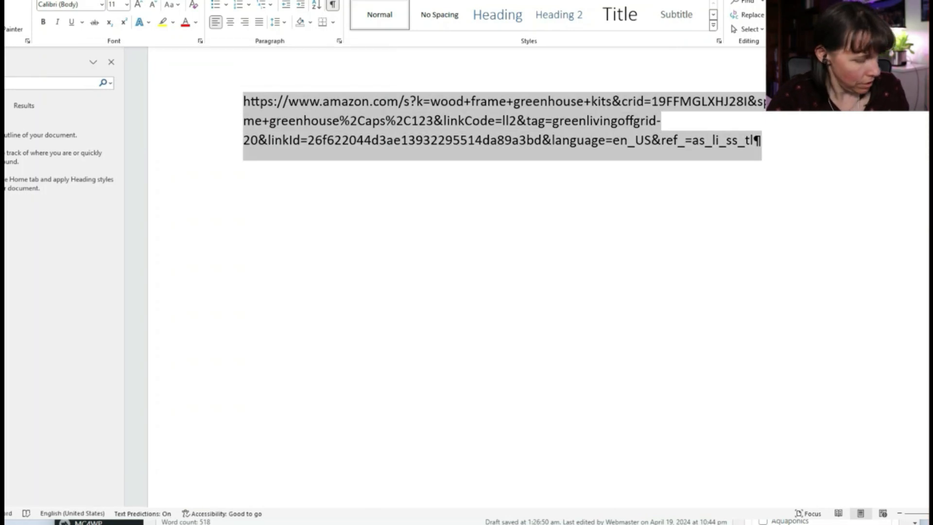
pyautogui.hotkey('ctrl', 'v')
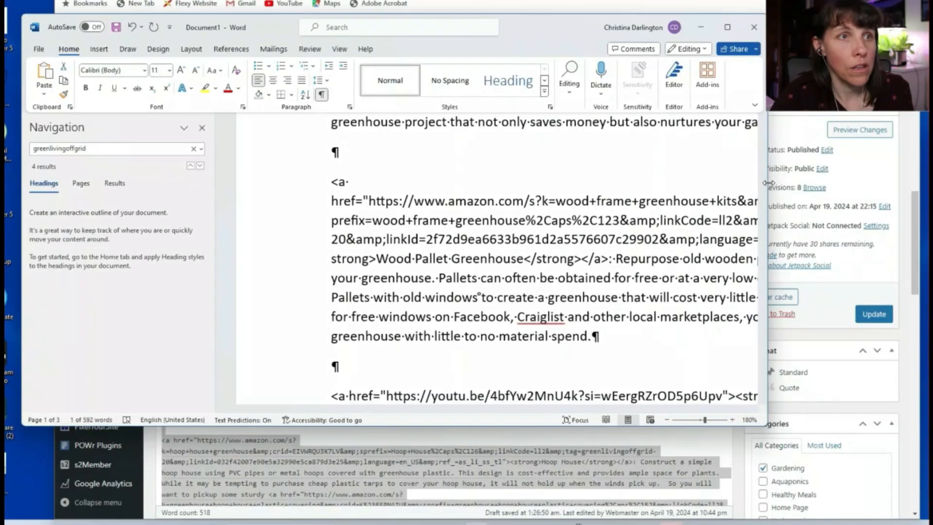
# - Enlarge the Word window, check the pasted HTML for occurrences of "greenlivingoffgrid", and return to the post's HTML source
pyautogui.moveTo(768, 182); pyautogui.dragTo(778, 182)
pyautogui.moveTo(419, 426); pyautogui.dragTo(419, 520)
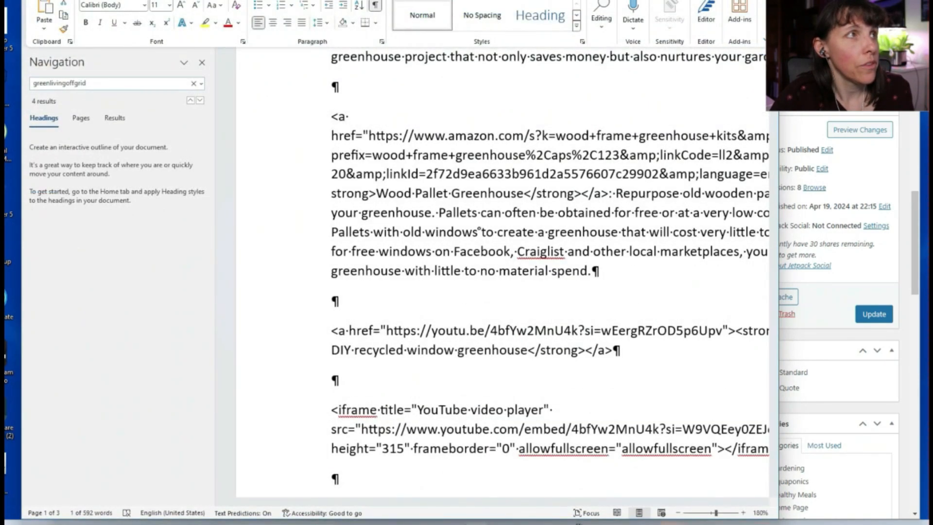
pyautogui.hotkey('ctrl', 'f')
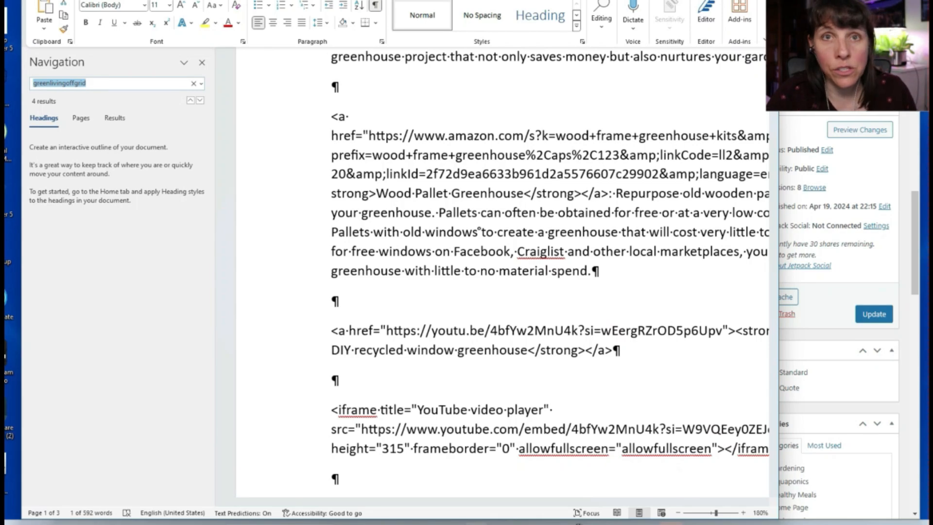
pyautogui.press('Return')
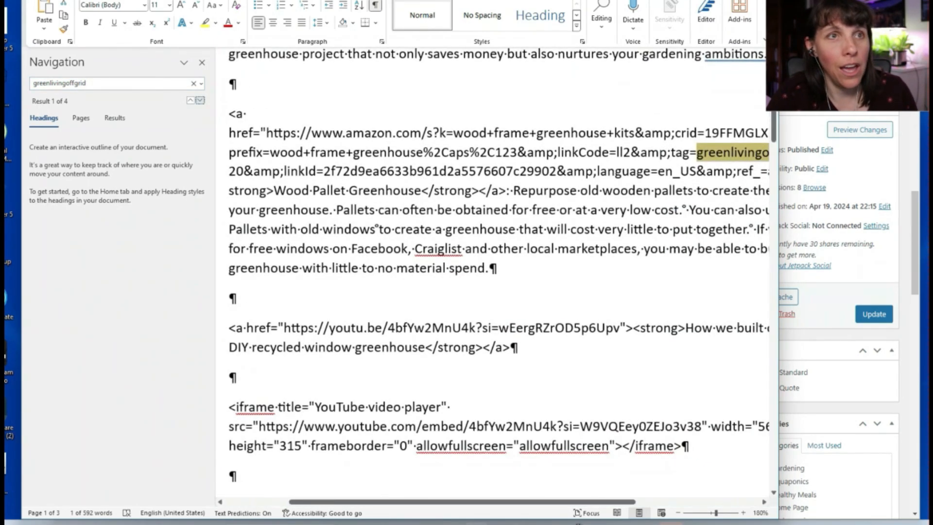
pyautogui.press('Return')
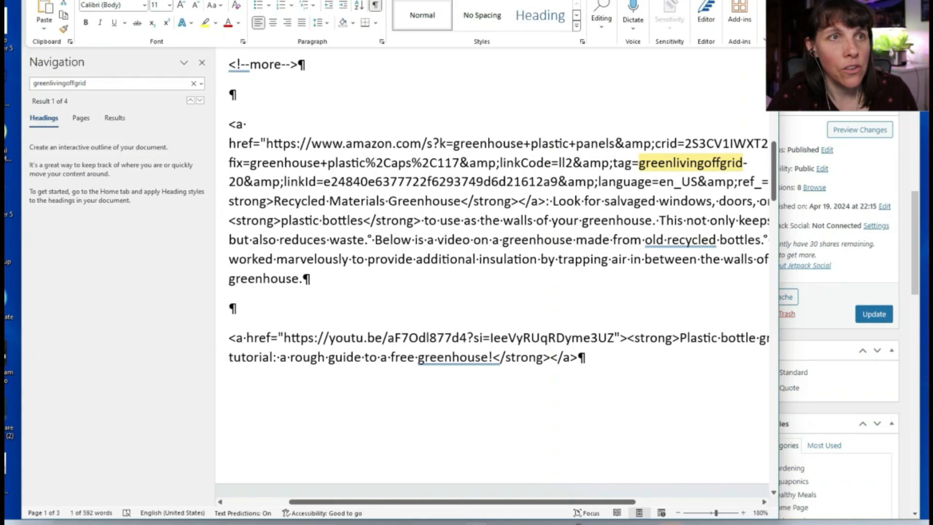
pyautogui.scroll(7, 516, 168)
pyautogui.click(515, 168)
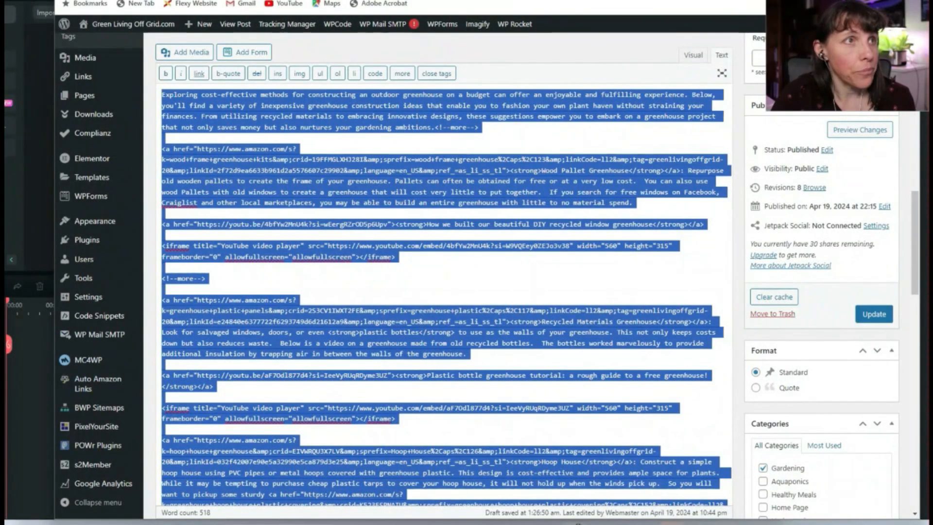
pyautogui.click(206, 278)
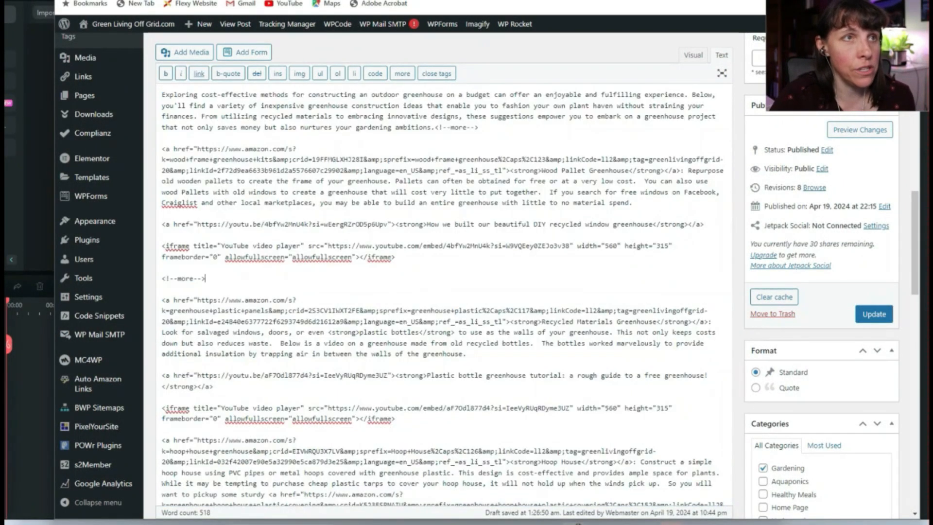
# - Open the YouTube video "Choosing the Best Mini Hydroponic Growing System" and expand its description to examine the Amazon links
pyautogui.hotkey('ctrl', 't')
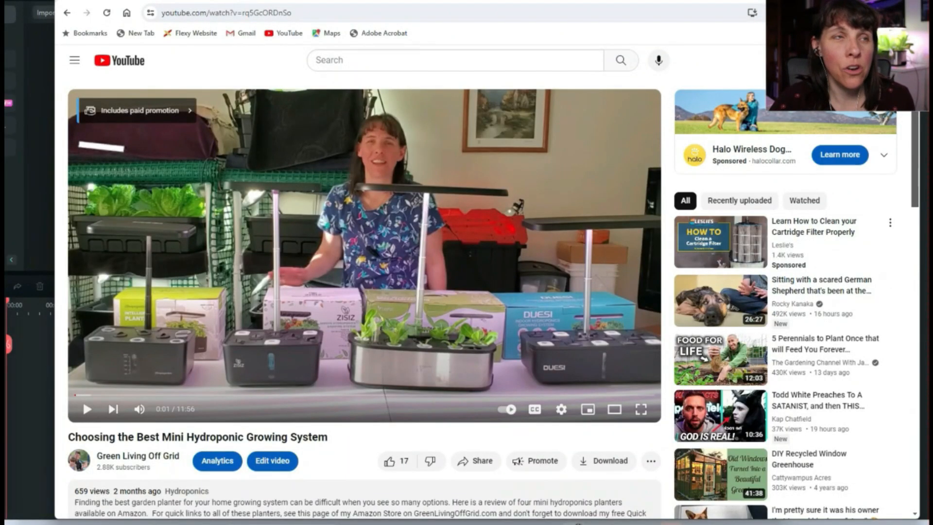
pyautogui.scroll(-3, 364, 296)
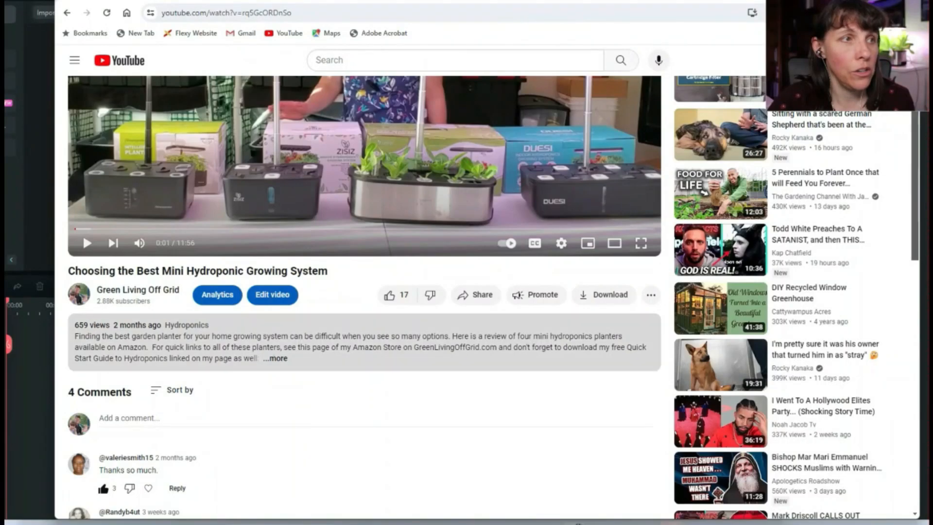
pyautogui.click(275, 359)
pyautogui.scroll(-2, 275, 358)
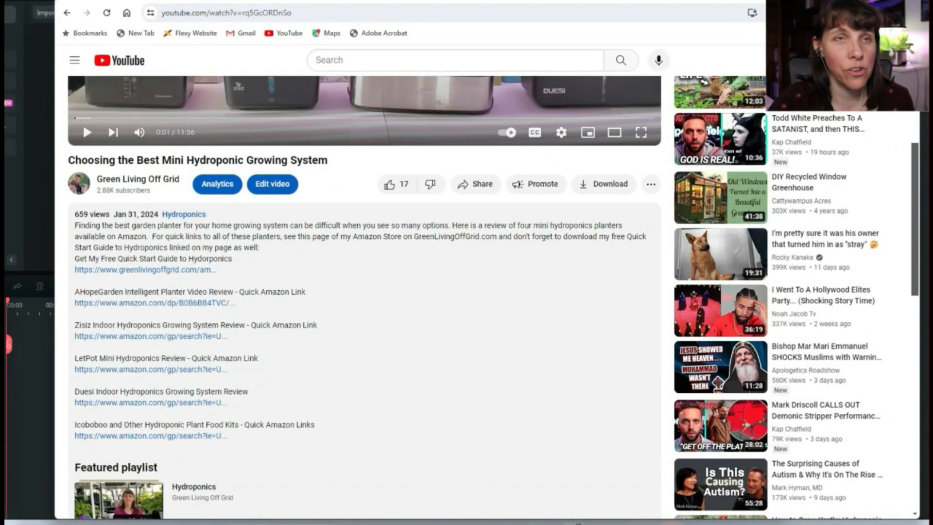
# - Open the Amazon link for "Icoboboo and Other Hydroponic Plant Food Kits" from the video description and examine its search phrase
pyautogui.scroll(-2, 364, 291)
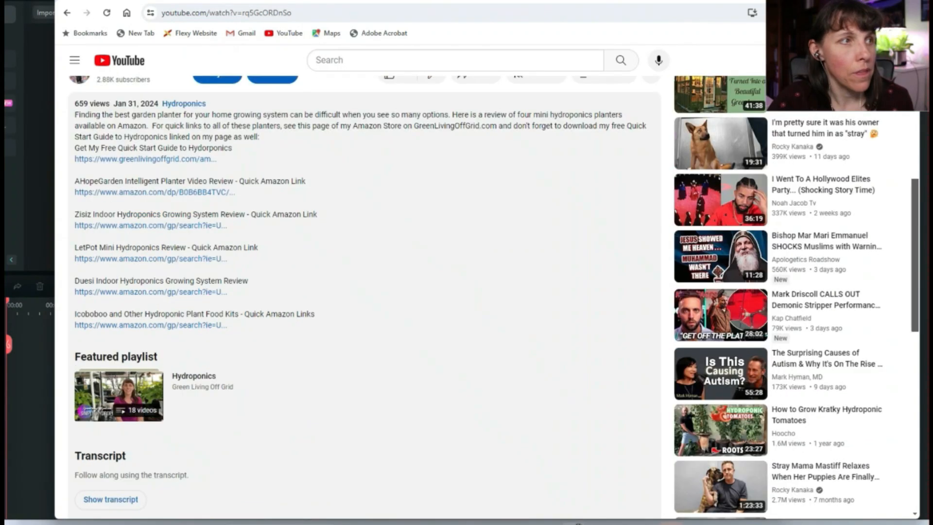
pyautogui.moveTo(74, 314); pyautogui.dragTo(227, 325)
pyautogui.click(272, 326)
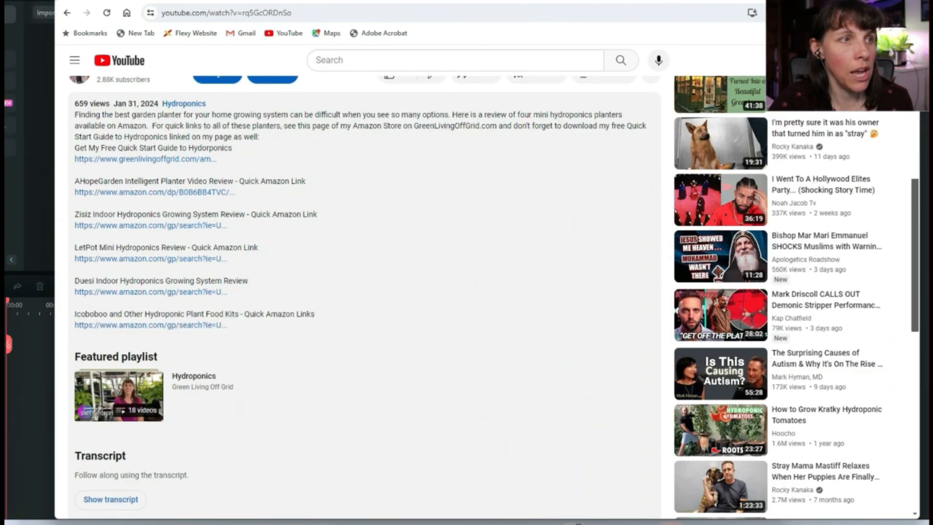
pyautogui.moveTo(76, 314); pyautogui.dragTo(239, 314)
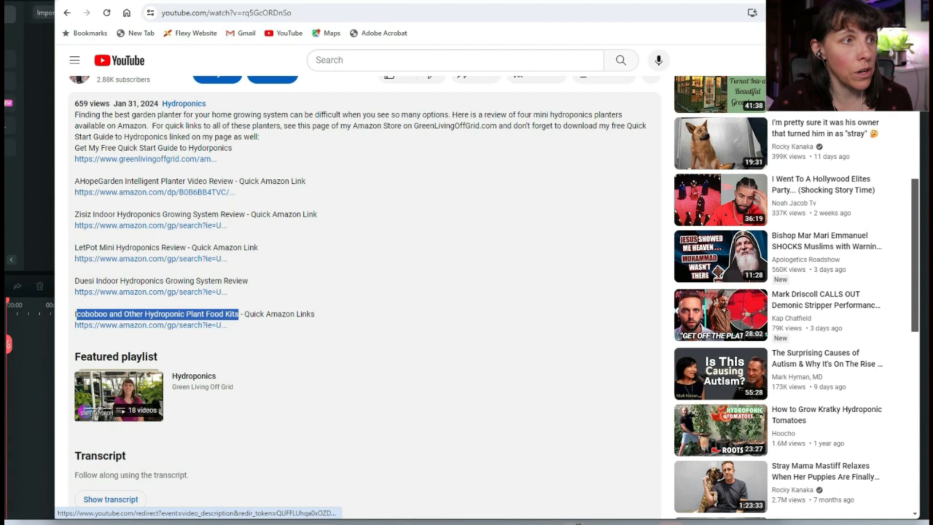
pyautogui.click(151, 325)
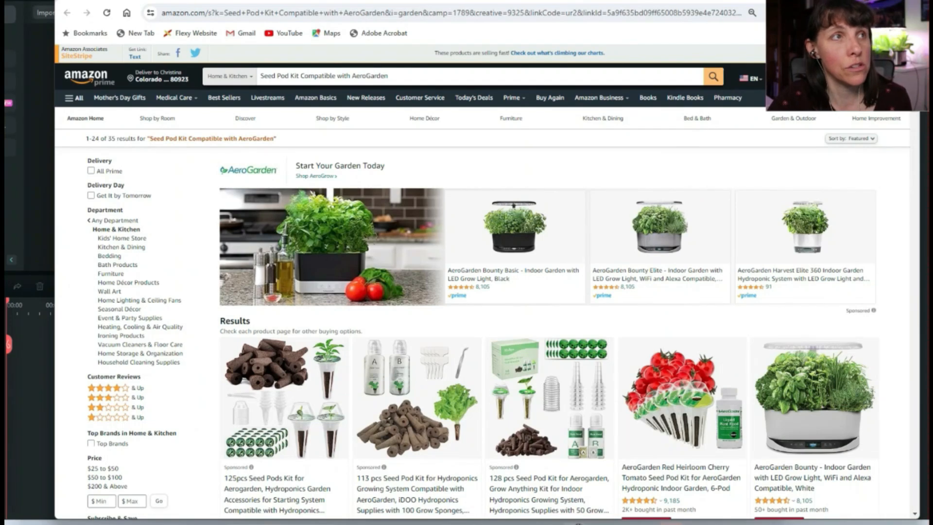
pyautogui.moveTo(261, 75); pyautogui.dragTo(389, 76)
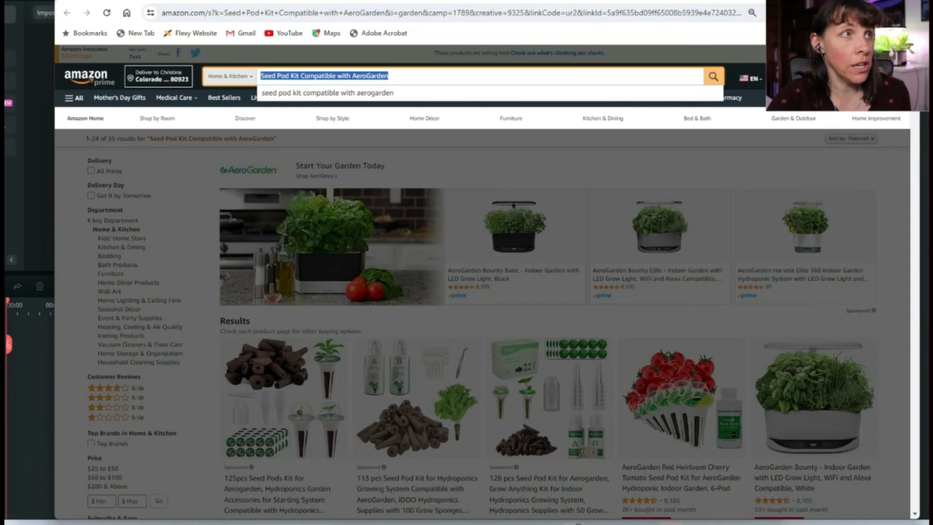
# - Generate an affiliate text link for the "Seed Pod Kit Compatible with AeroGarden" results as a full link, and copy the entire URL
pyautogui.click(137, 57)
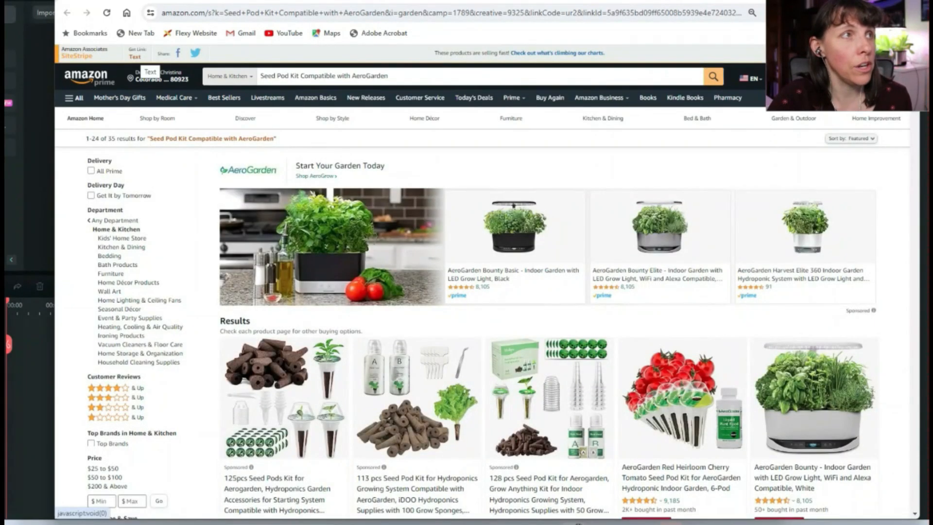
pyautogui.click(137, 56)
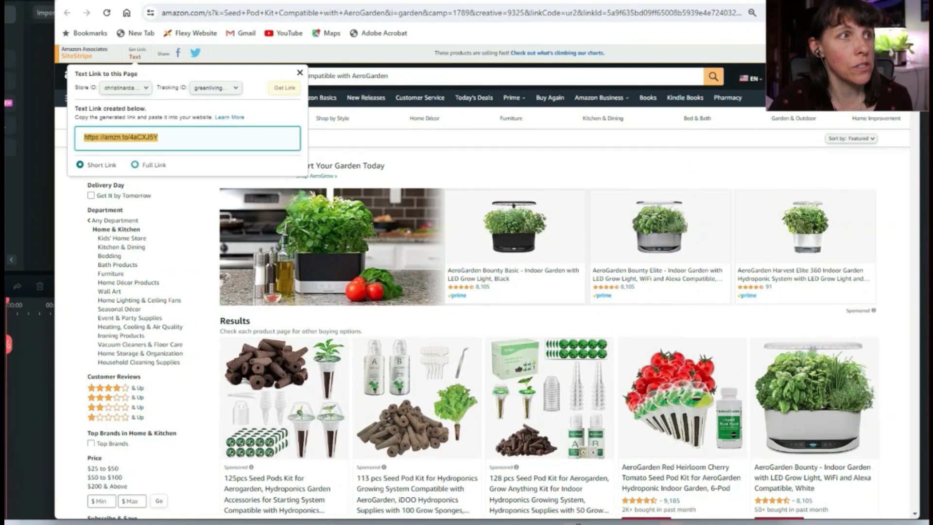
pyautogui.click(134, 165)
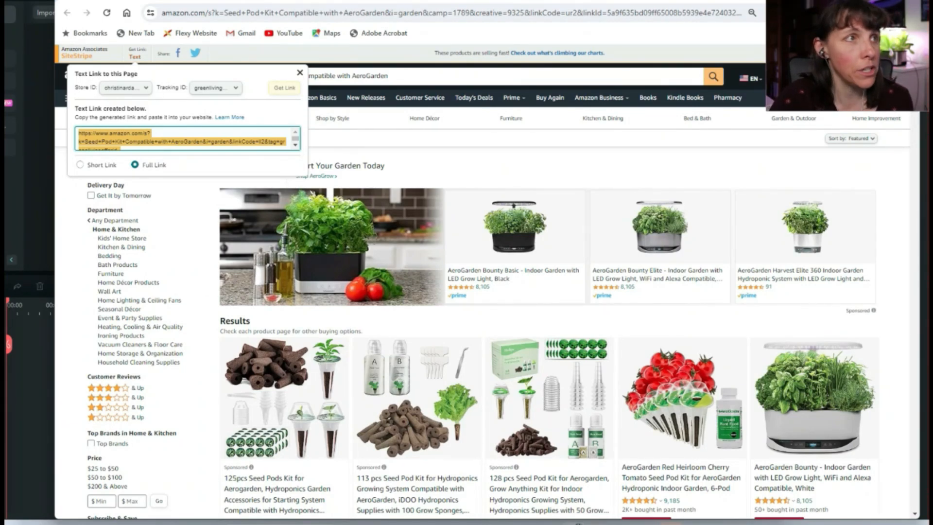
pyautogui.click(187, 138)
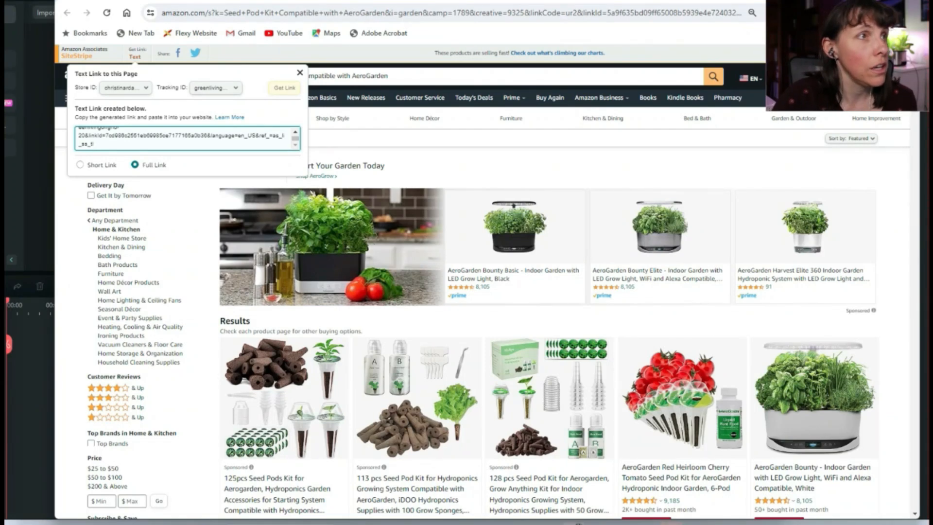
pyautogui.scroll(-1, 480, 291)
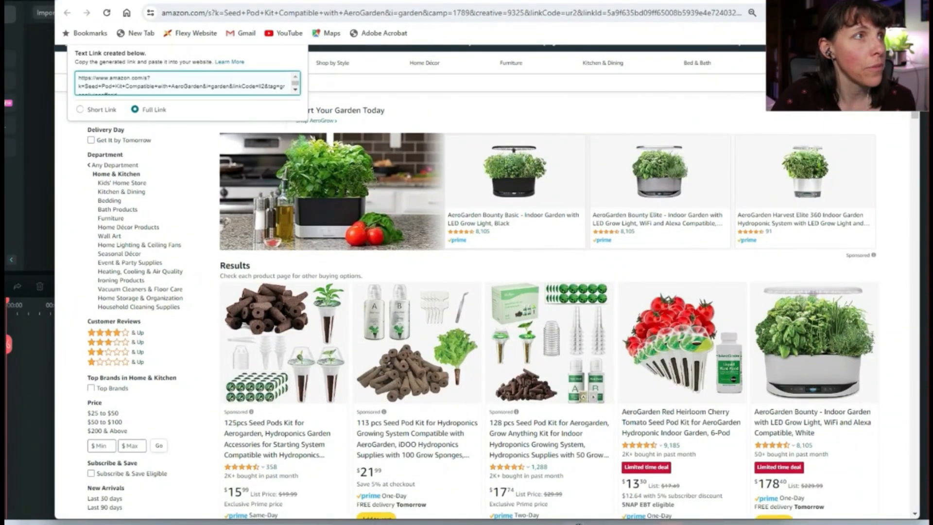
pyautogui.click(295, 90)
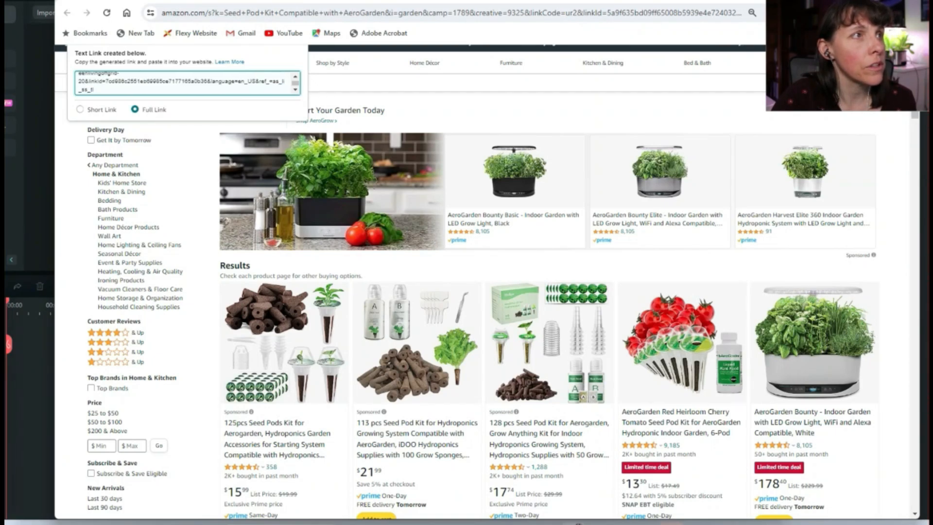
pyautogui.moveTo(94, 90); pyautogui.dragTo(76, 69)
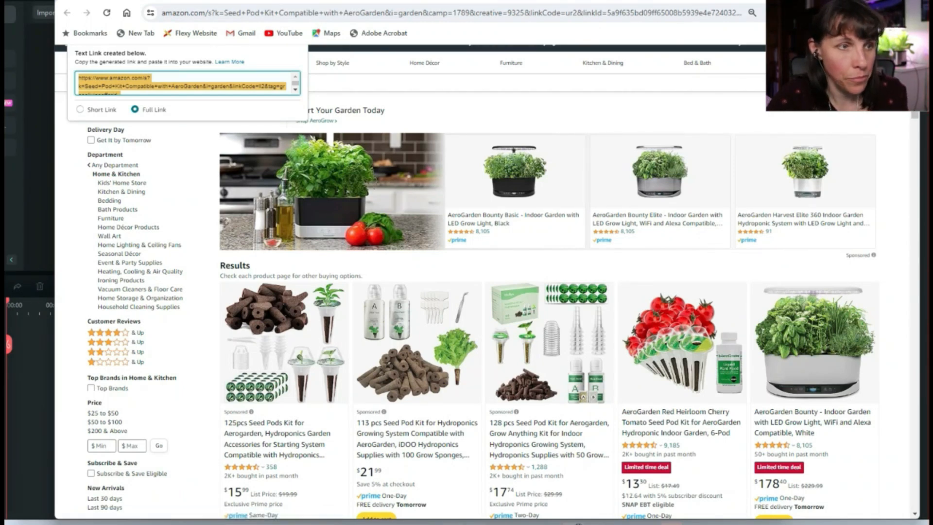
# - Switch to the Word document and replace all of its content with the copied full affiliate link
pyautogui.hotkey('alt', 'Tab')
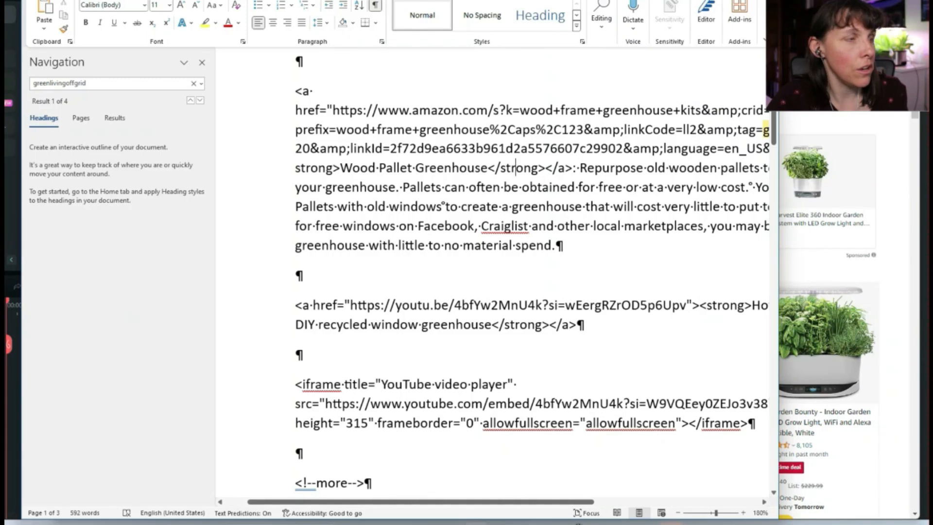
pyautogui.hotkey('ctrl', 'a')
pyautogui.hotkey('ctrl', 'x')
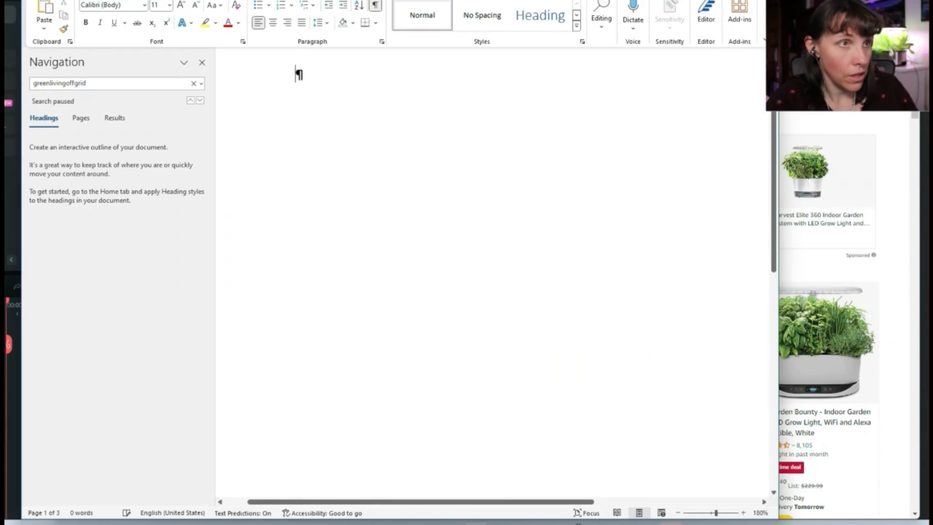
pyautogui.hotkey('ctrl', 'v')
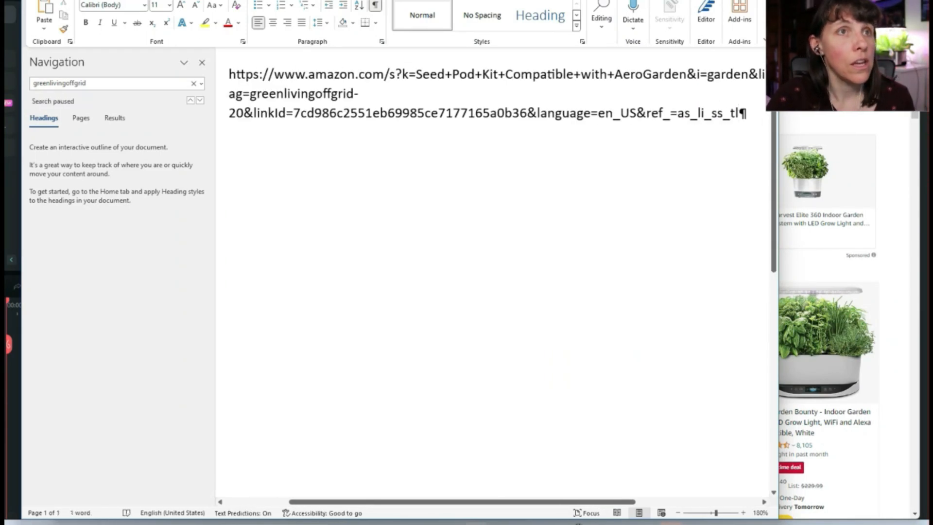
# - Highlight the tracking ID "greenlivingoffgrid-20" in the pasted Amazon URL to check it, and clear the selection
pyautogui.moveTo(250, 94); pyautogui.dragTo(358, 93)
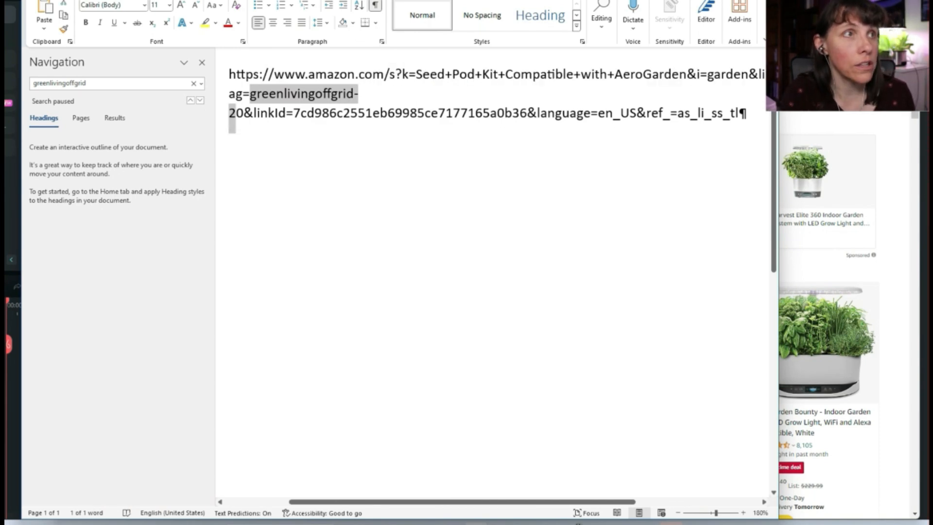
pyautogui.hotkey('shift', 'Right')
pyautogui.hotkey('shift', 'Right')
pyautogui.hotkey('shift', 'Left')
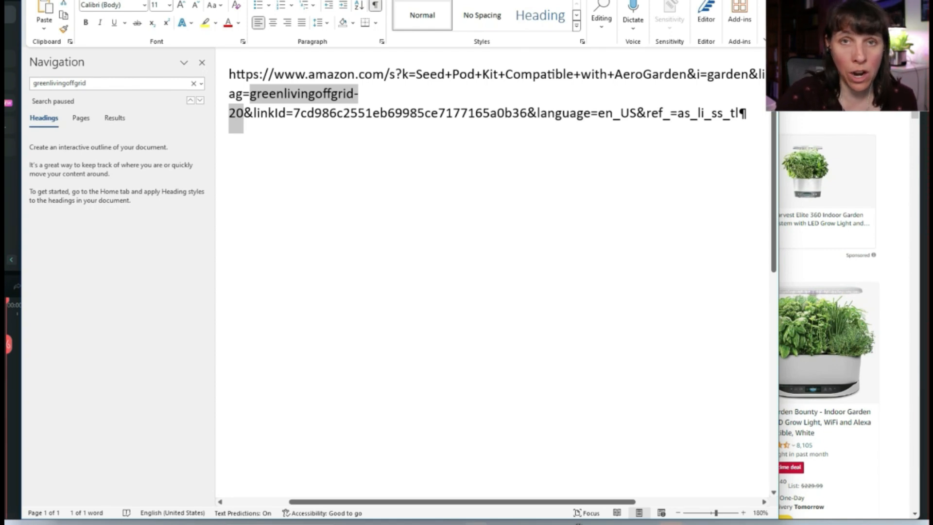
pyautogui.click(329, 113)
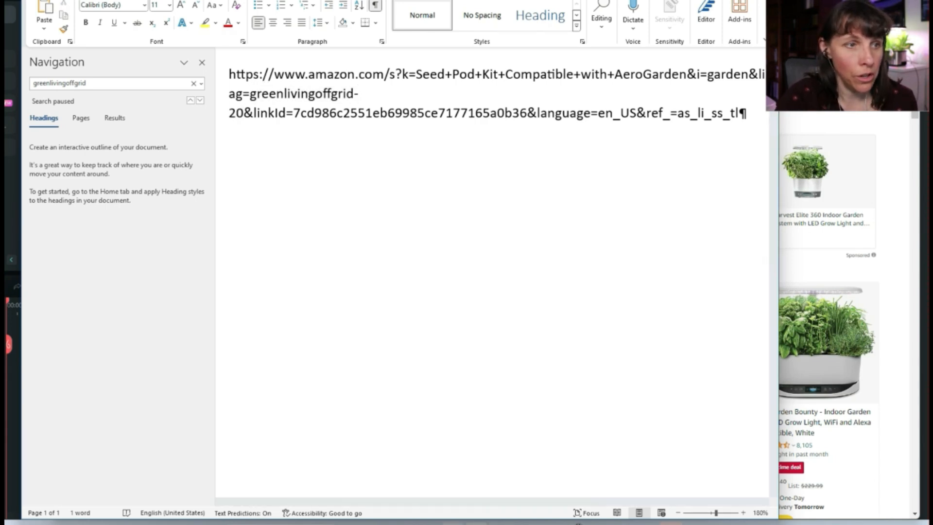
# - Return to the Amazon results page and switch the generated affiliate link to the short version
pyautogui.hotkey('alt', 'Tab')
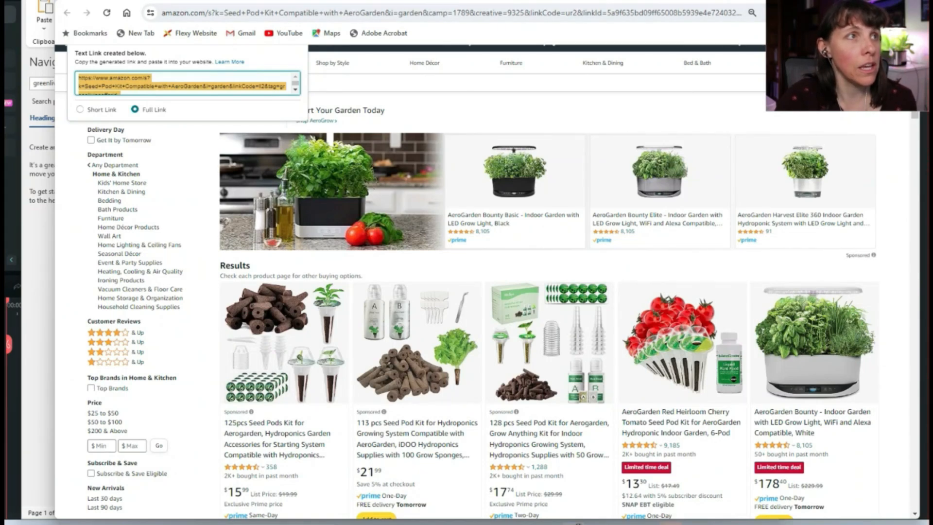
pyautogui.click(80, 109)
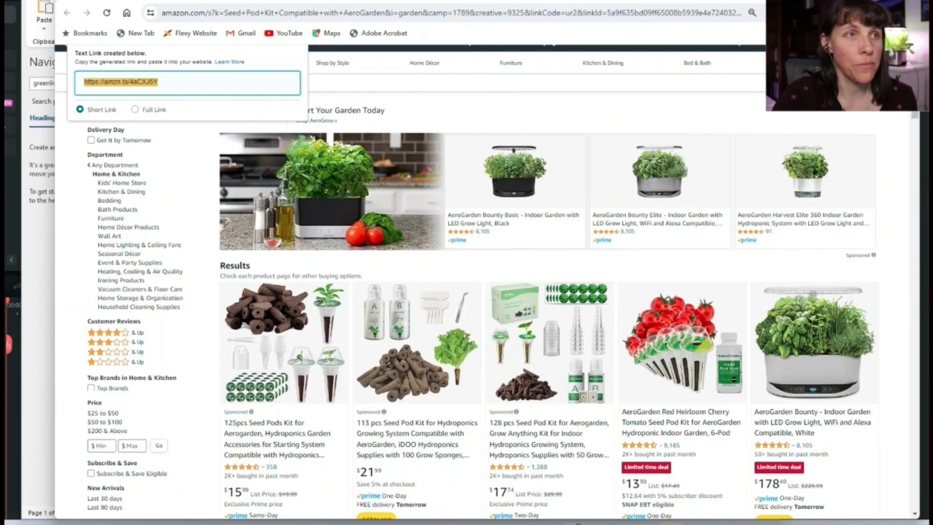
pyautogui.click(595, 111)
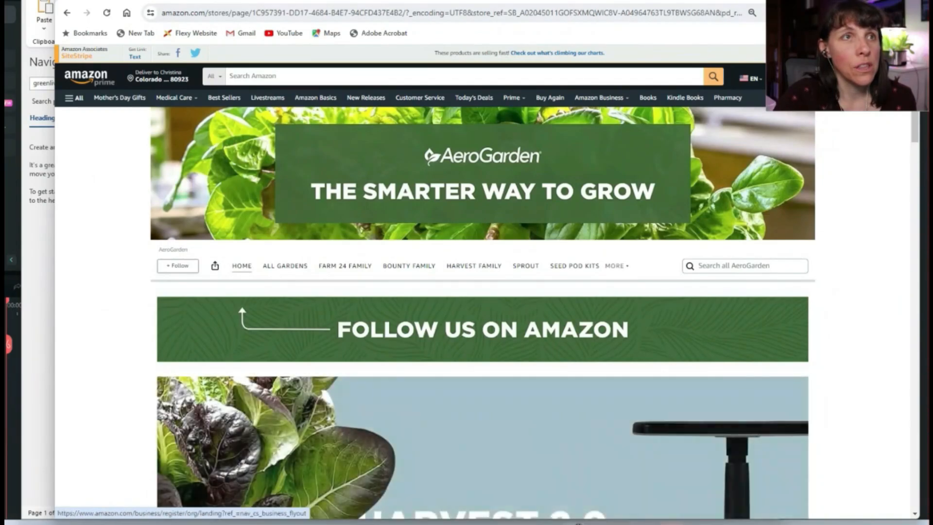